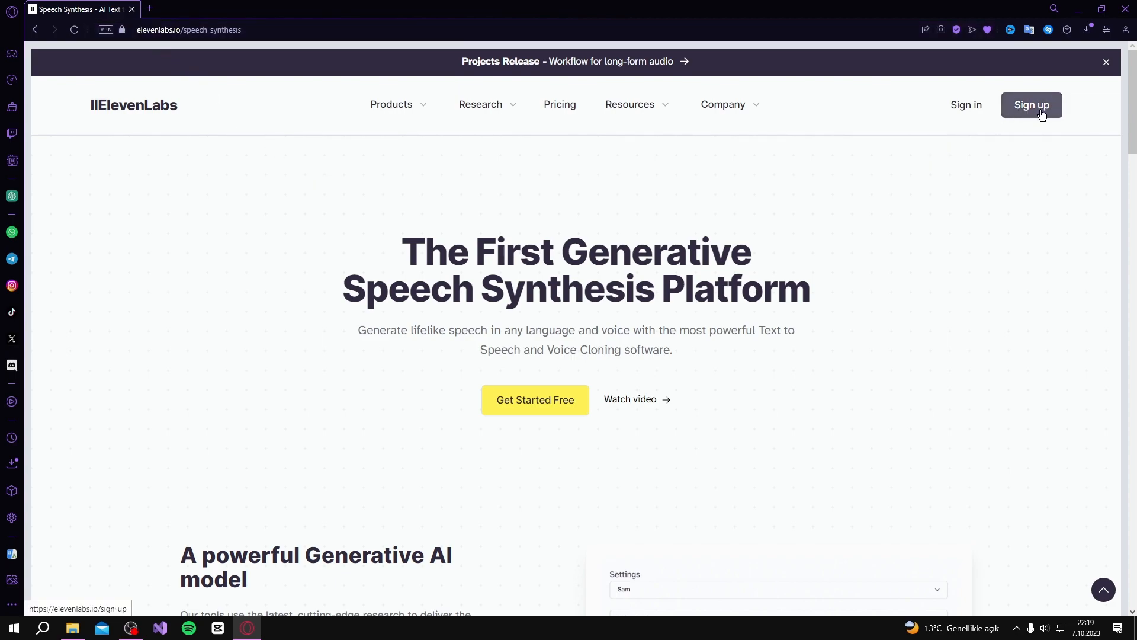
Sign up for ElevenLabs with a Google account.
{"action": "left_click", "coordinate": [527, 405]}
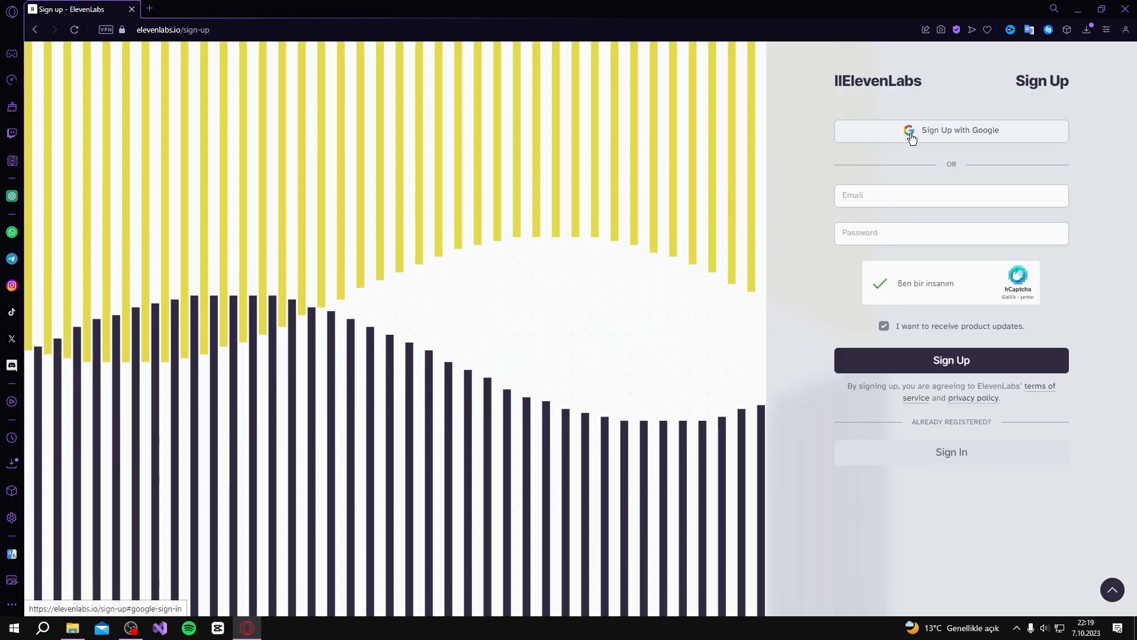
{"action": "left_click", "coordinate": [911, 136]}
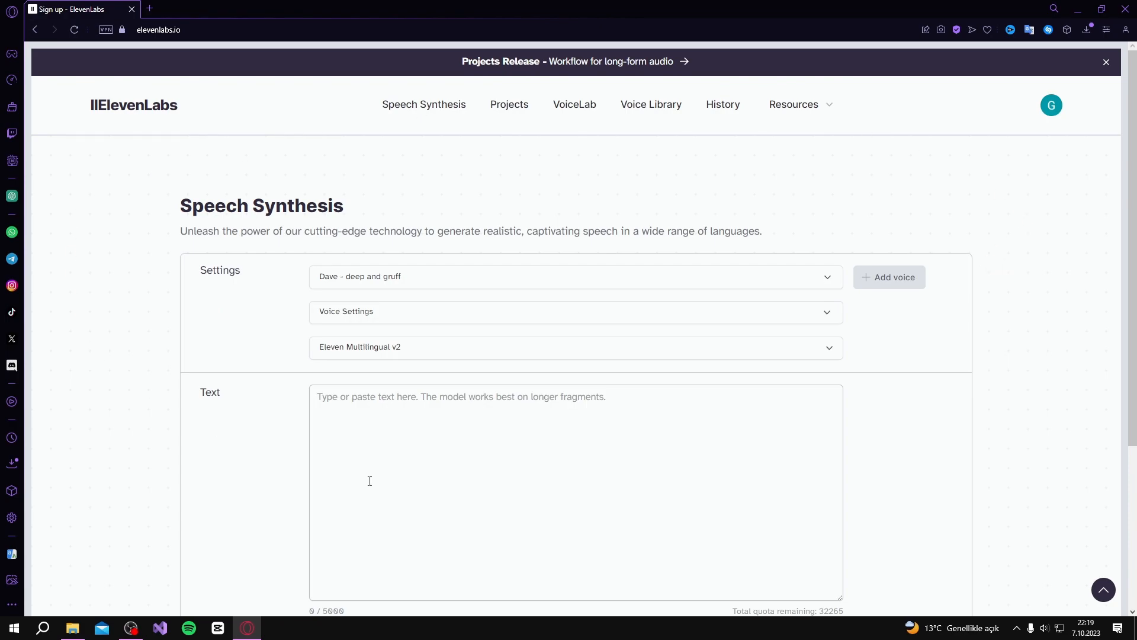
Examine the speech models with their supported languages and the list of available voices on the Speech Synthesis page.
{"action": "scroll", "coordinate": [153, 278], "scroll_direction": "down", "scroll_amount": 2}
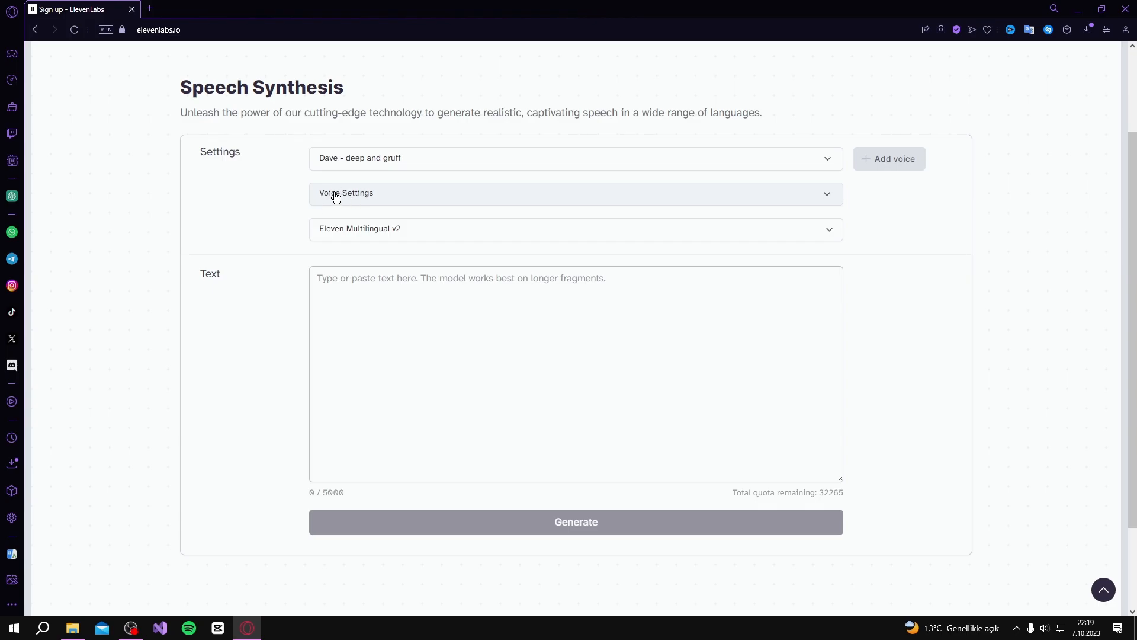
{"action": "left_click", "coordinate": [377, 235]}
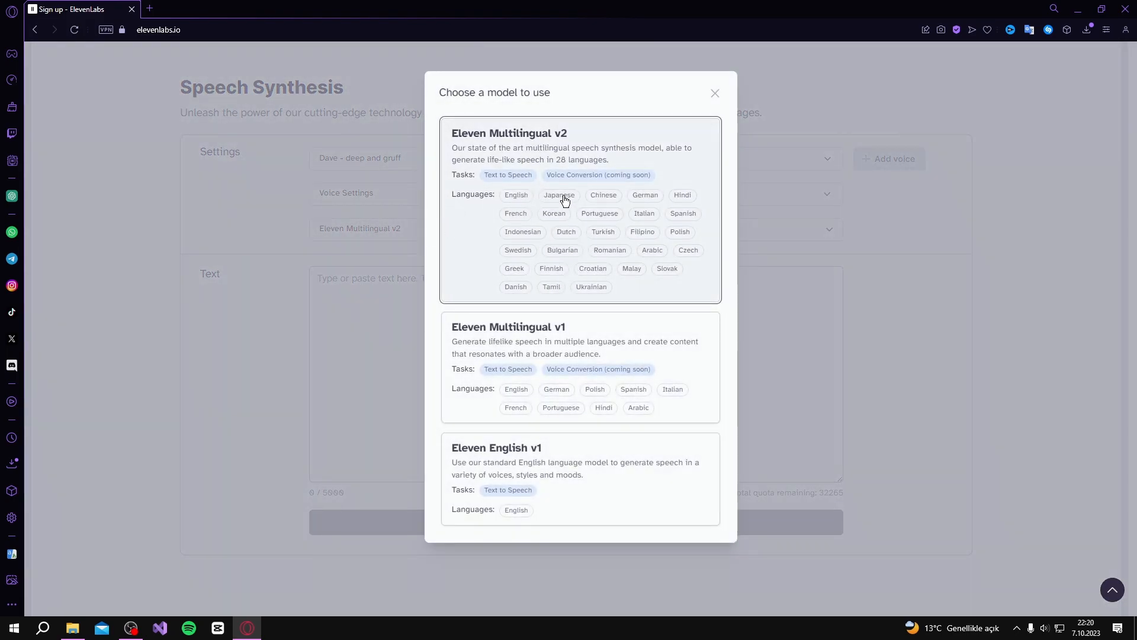
{"action": "left_click", "coordinate": [714, 94]}
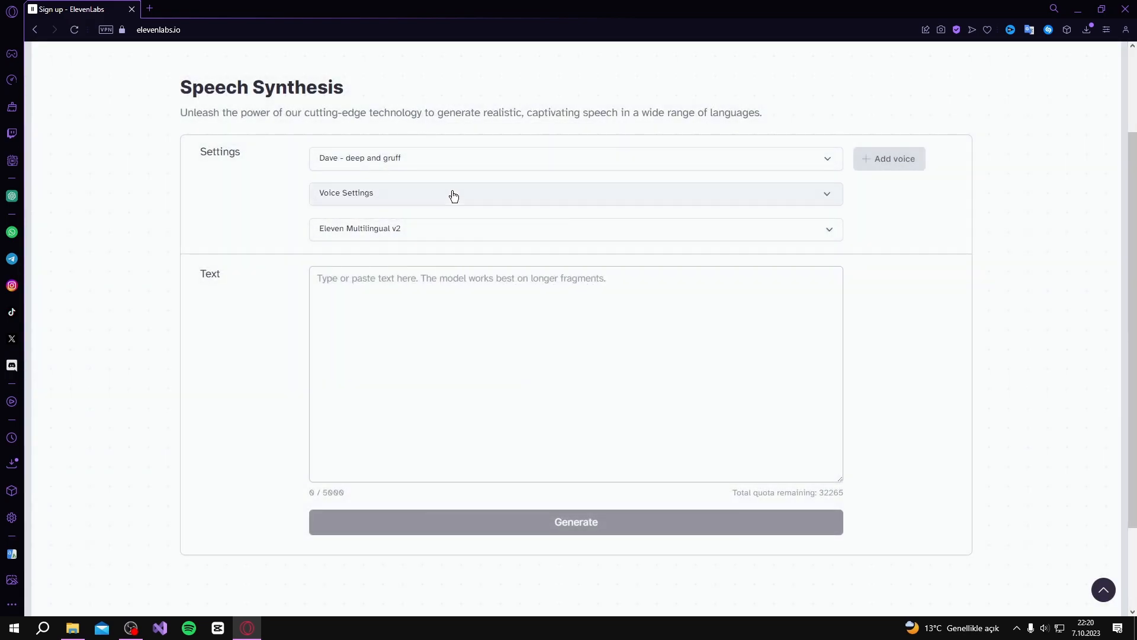
{"action": "left_click", "coordinate": [830, 162]}
{"action": "left_click", "coordinate": [890, 218]}
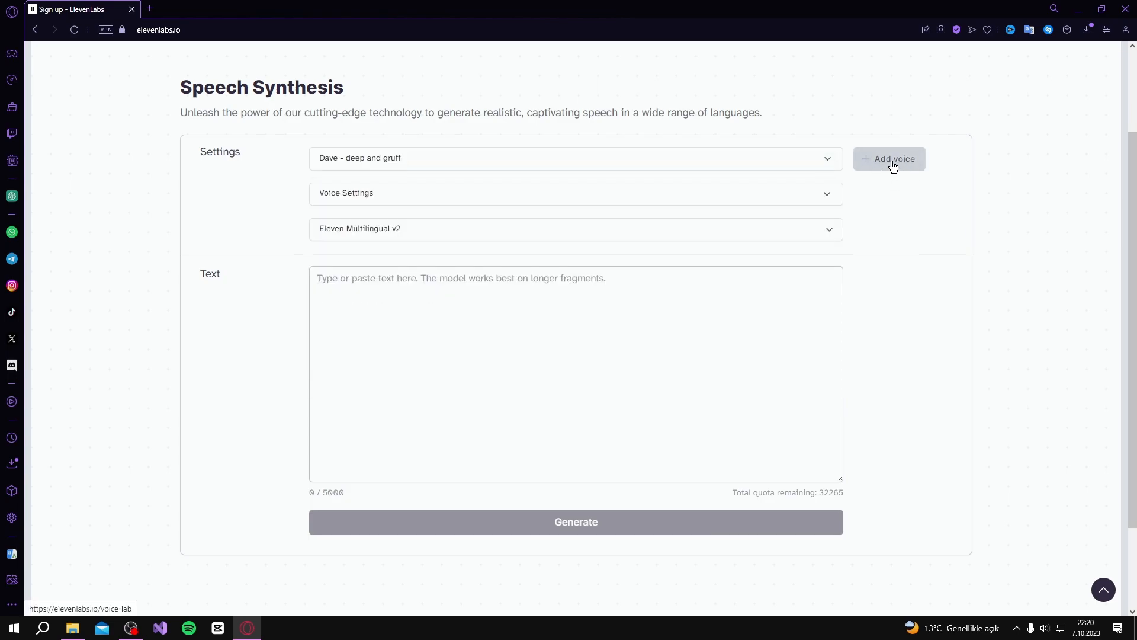
Go to the community Voice Library through VoiceLab's option for adding a voice and play the Marcus sample.
{"action": "scroll", "coordinate": [594, 162], "scroll_direction": "up", "scroll_amount": 2}
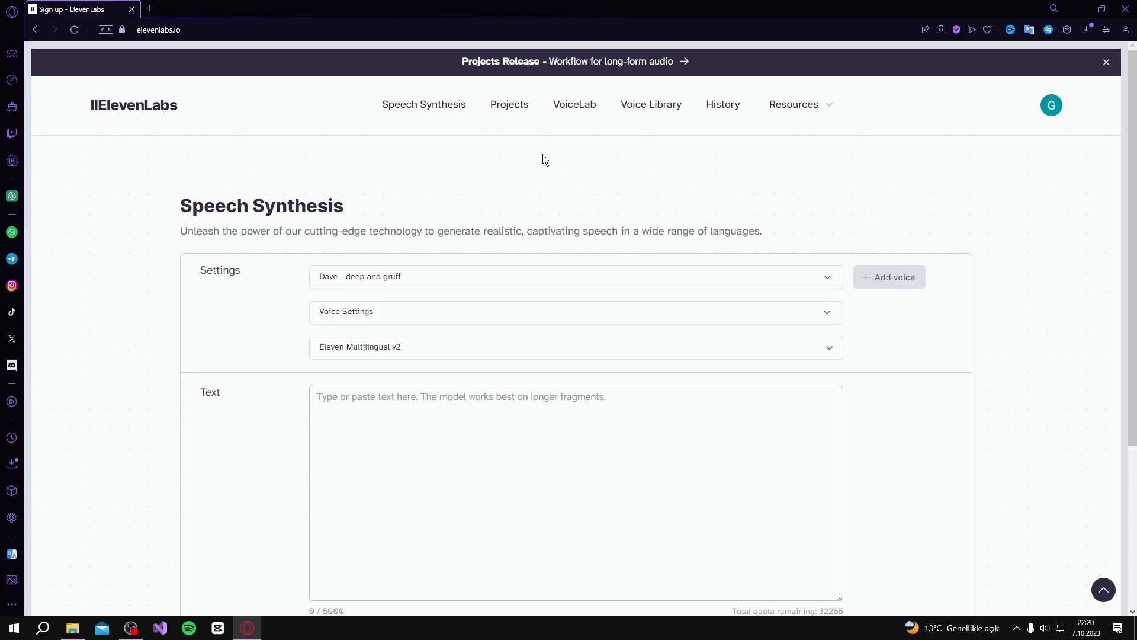
{"action": "left_click", "coordinate": [577, 111]}
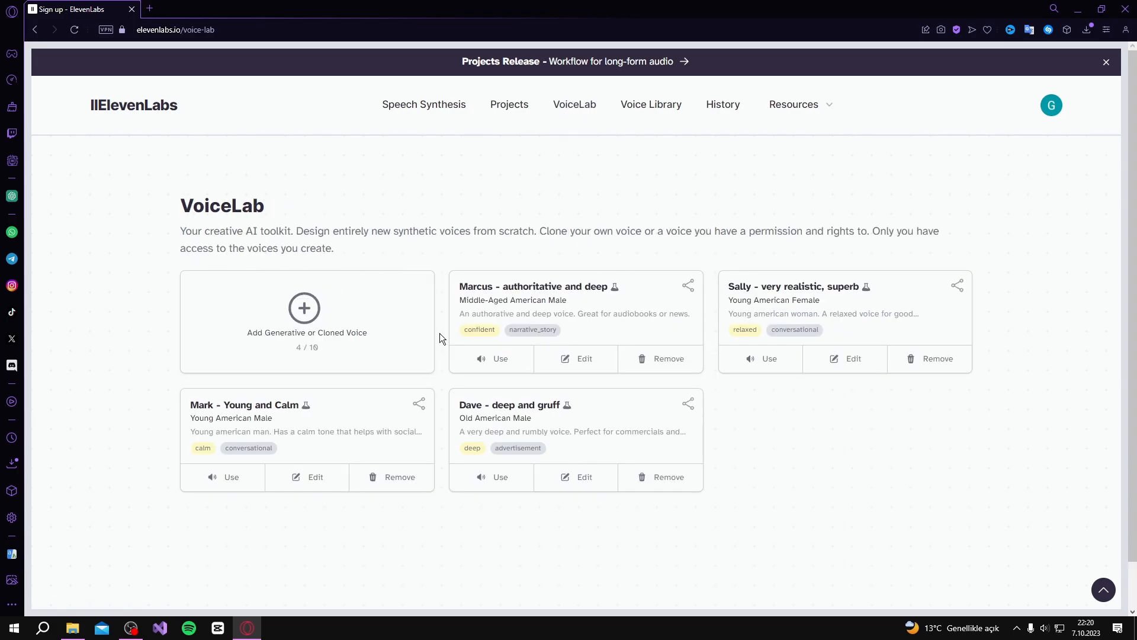
{"action": "left_click", "coordinate": [304, 298]}
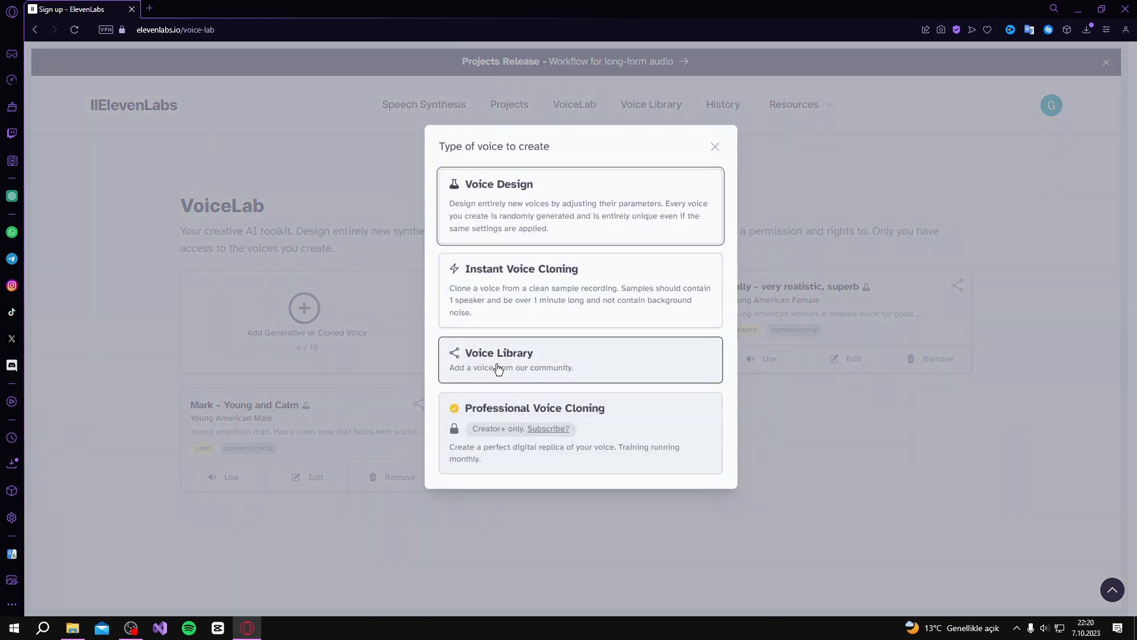
{"action": "left_click", "coordinate": [534, 366]}
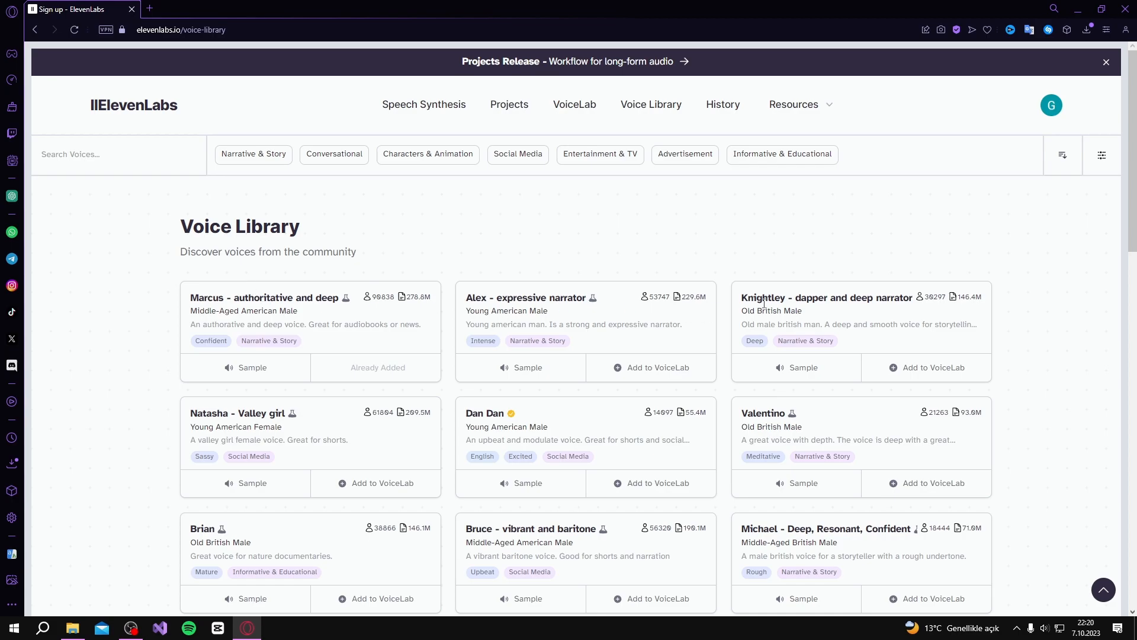
{"action": "left_click", "coordinate": [246, 369]}
Translate the Voice Library page into Turkish.
{"action": "scroll", "coordinate": [160, 362], "scroll_direction": "down", "scroll_amount": 1}
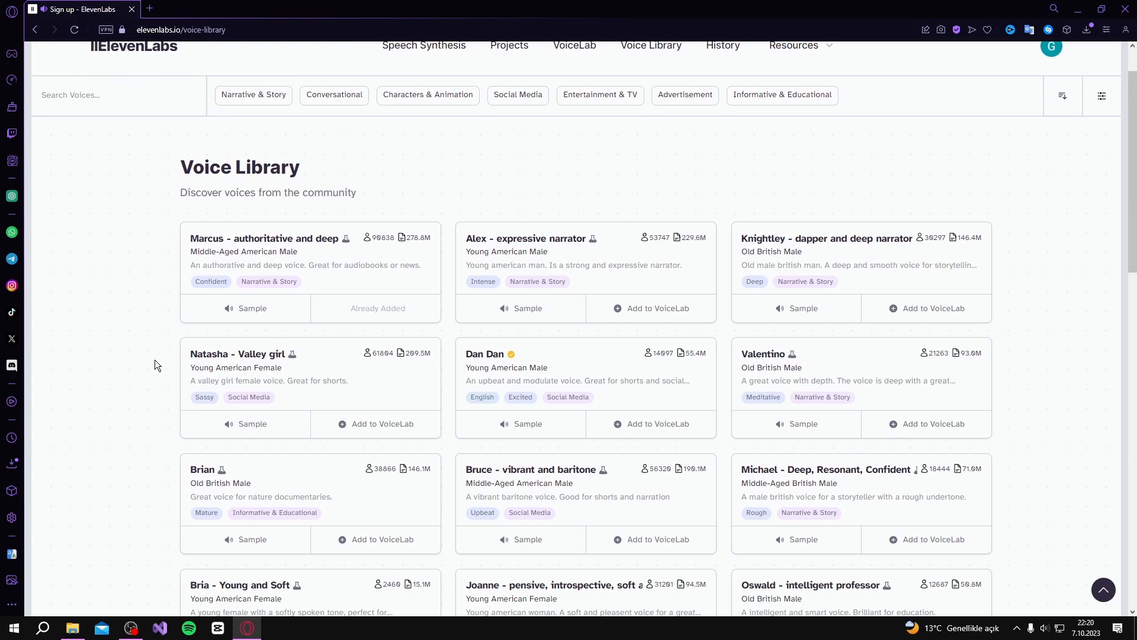
{"action": "left_click", "coordinate": [1041, 30]}
{"action": "left_click", "coordinate": [877, 91]}
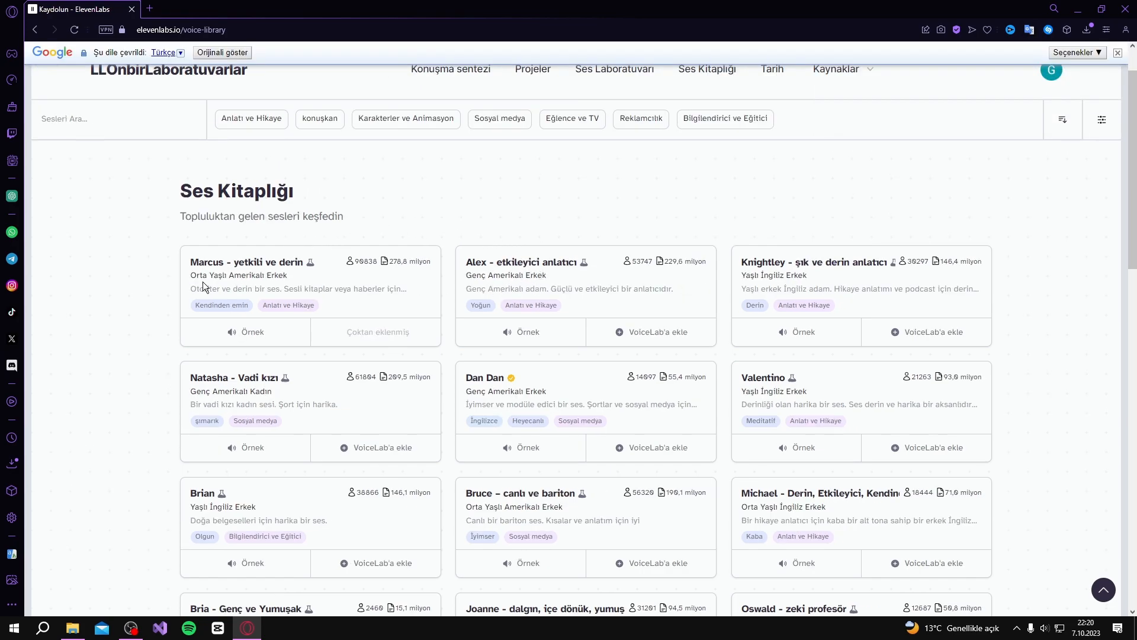
Browse the community voices in the library and play the sample of the deep voice Dave.
{"action": "scroll", "coordinate": [143, 279], "scroll_direction": "down", "scroll_amount": 3}
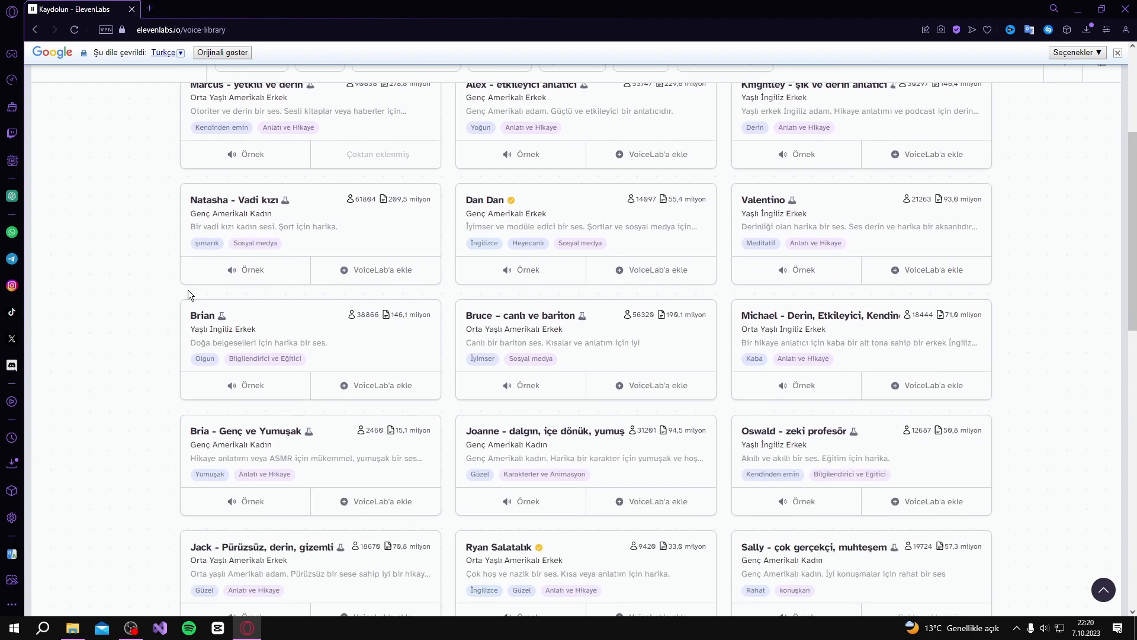
{"action": "scroll", "coordinate": [186, 289], "scroll_direction": "down", "scroll_amount": 1}
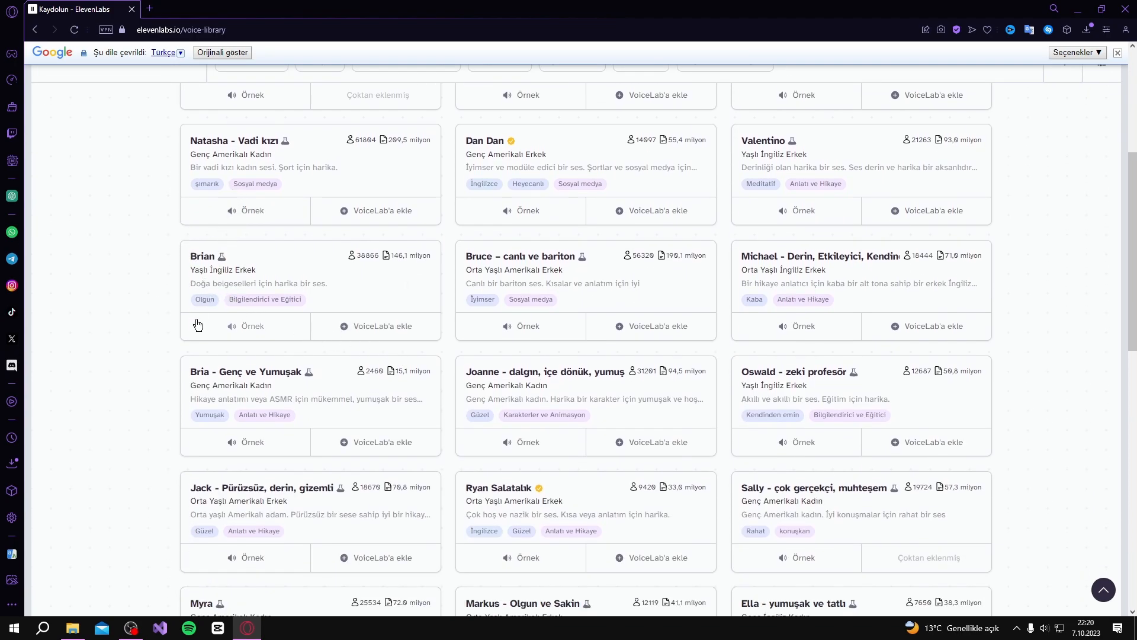
{"action": "scroll", "coordinate": [176, 428], "scroll_direction": "down", "scroll_amount": 1}
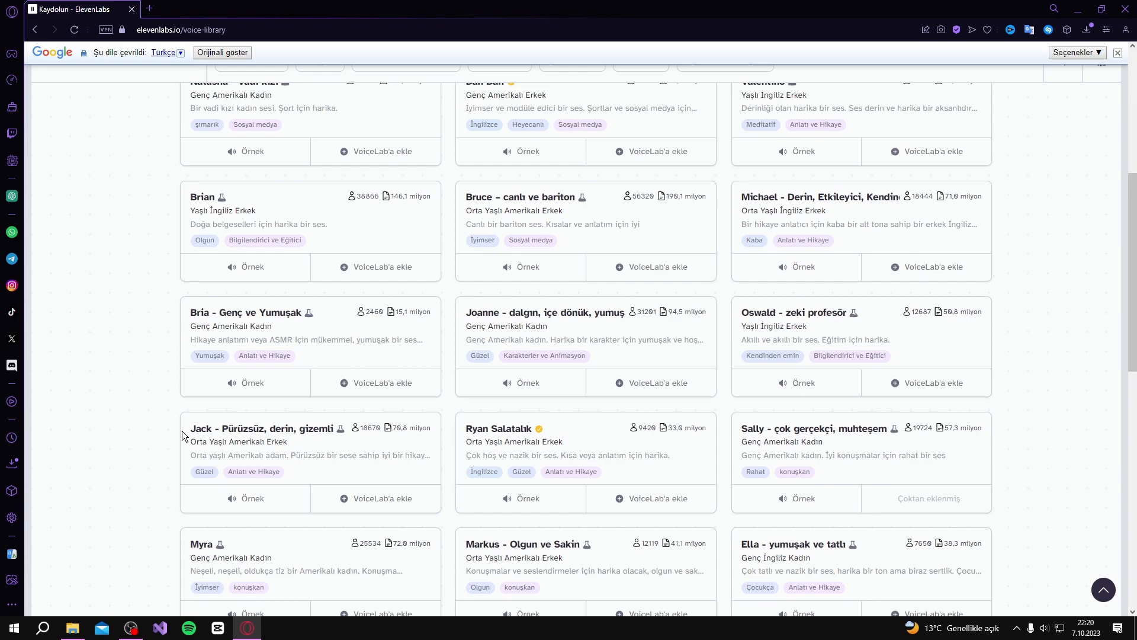
{"action": "scroll", "coordinate": [564, 360], "scroll_direction": "down", "scroll_amount": 3}
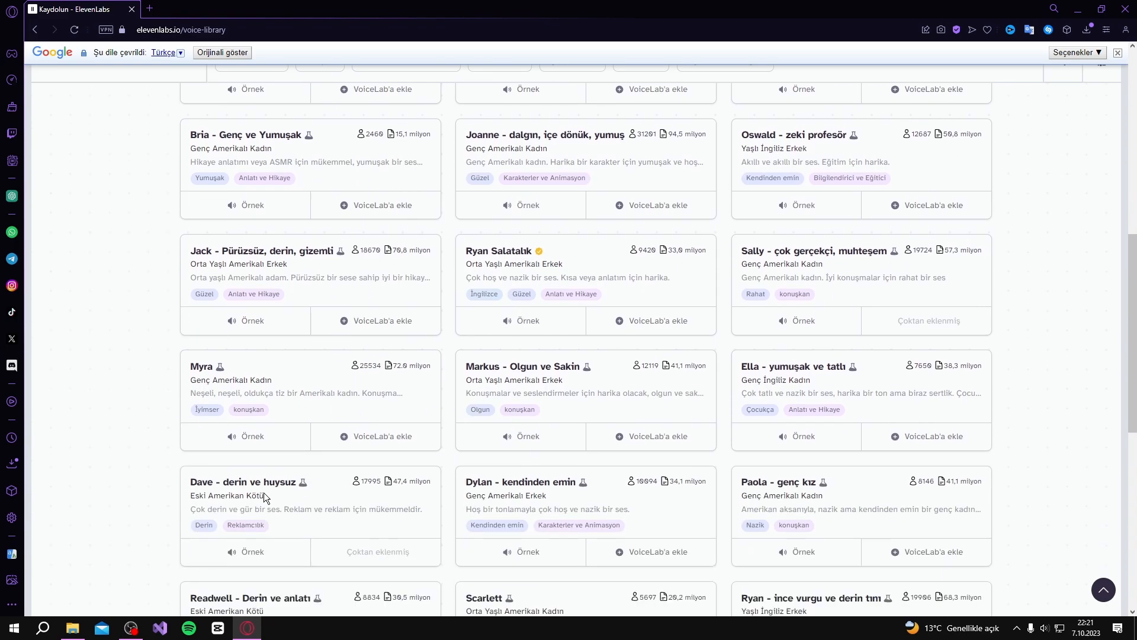
{"action": "left_click_drag", "start_coordinate": [247, 551], "coordinate": [251, 551]}
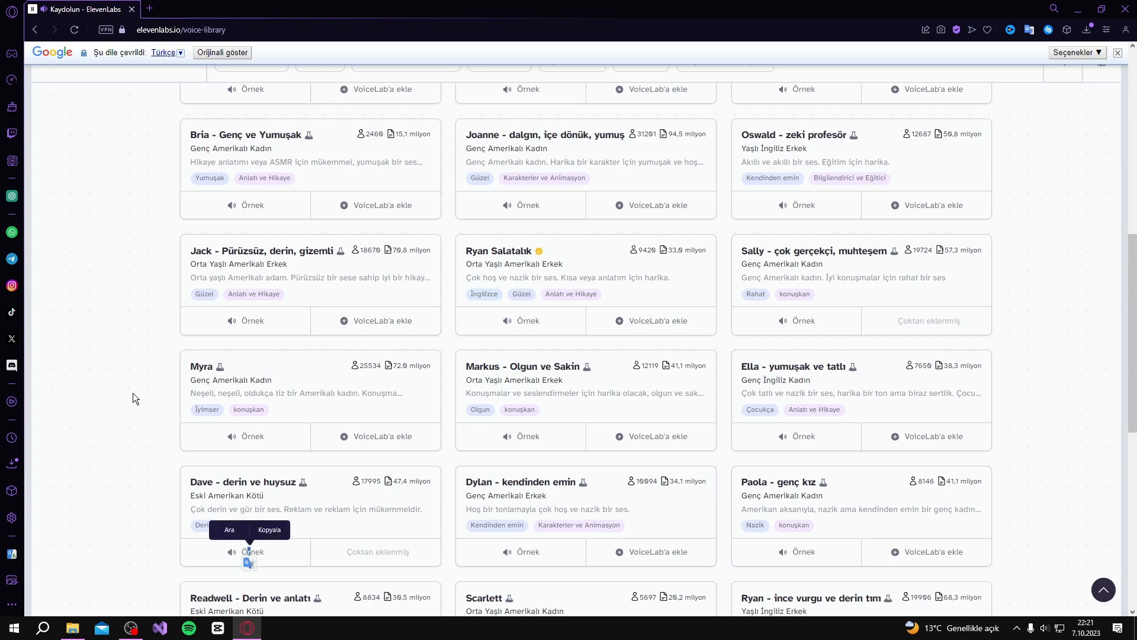
{"action": "left_click", "coordinate": [155, 444]}
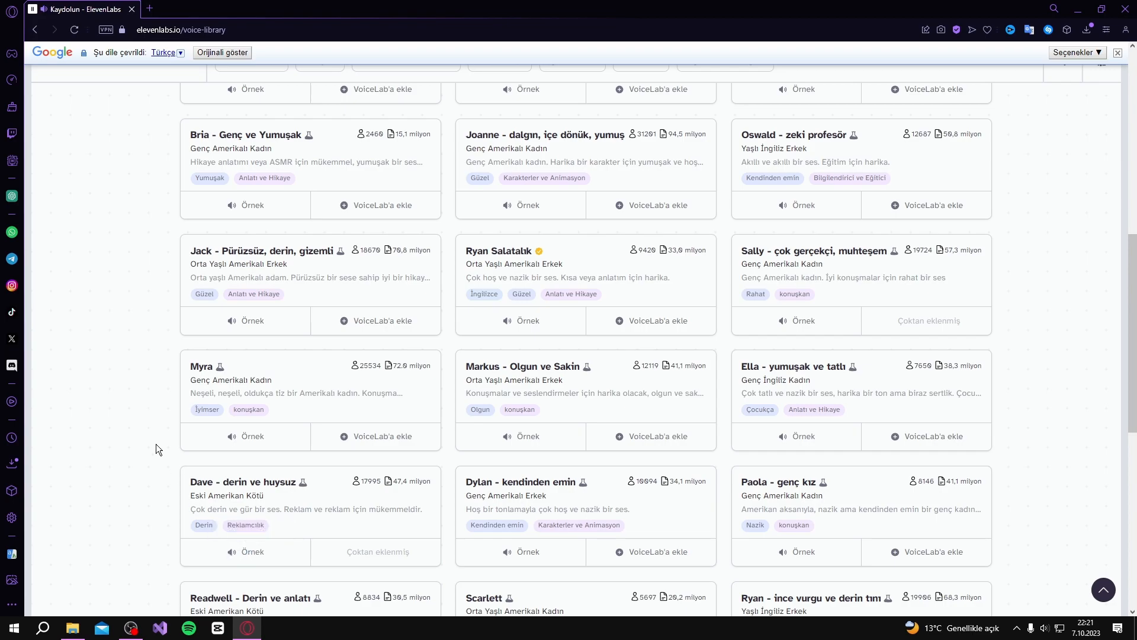
Return to VoiceLab and start creating a new voice with Voice Design.
{"action": "scroll", "coordinate": [154, 443], "scroll_direction": "up", "scroll_amount": 9}
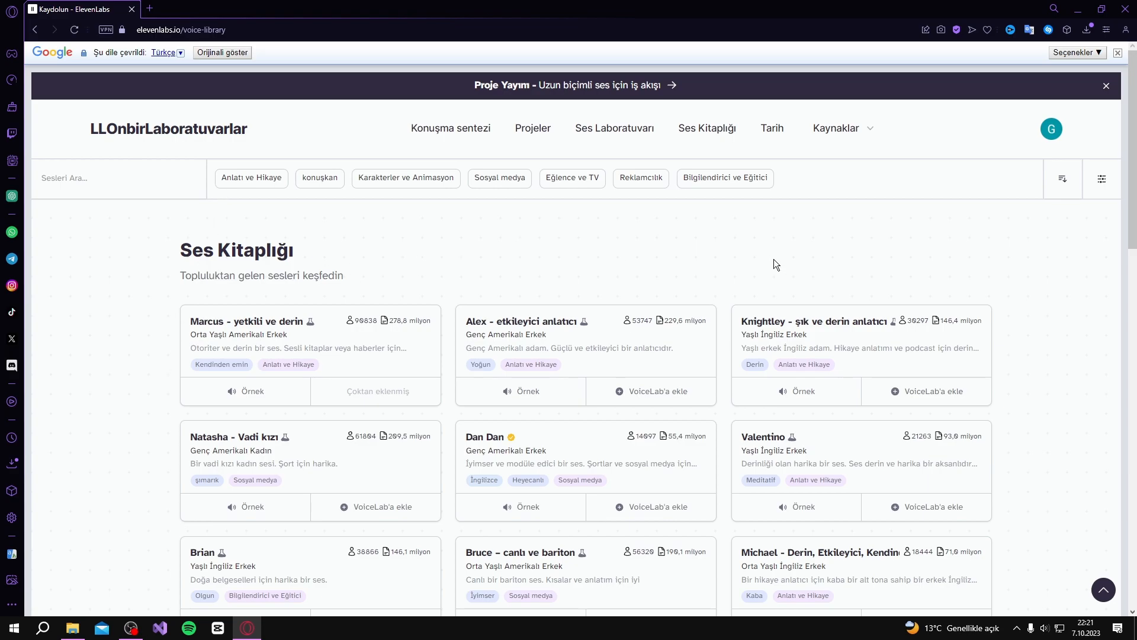
{"action": "left_click", "coordinate": [612, 130]}
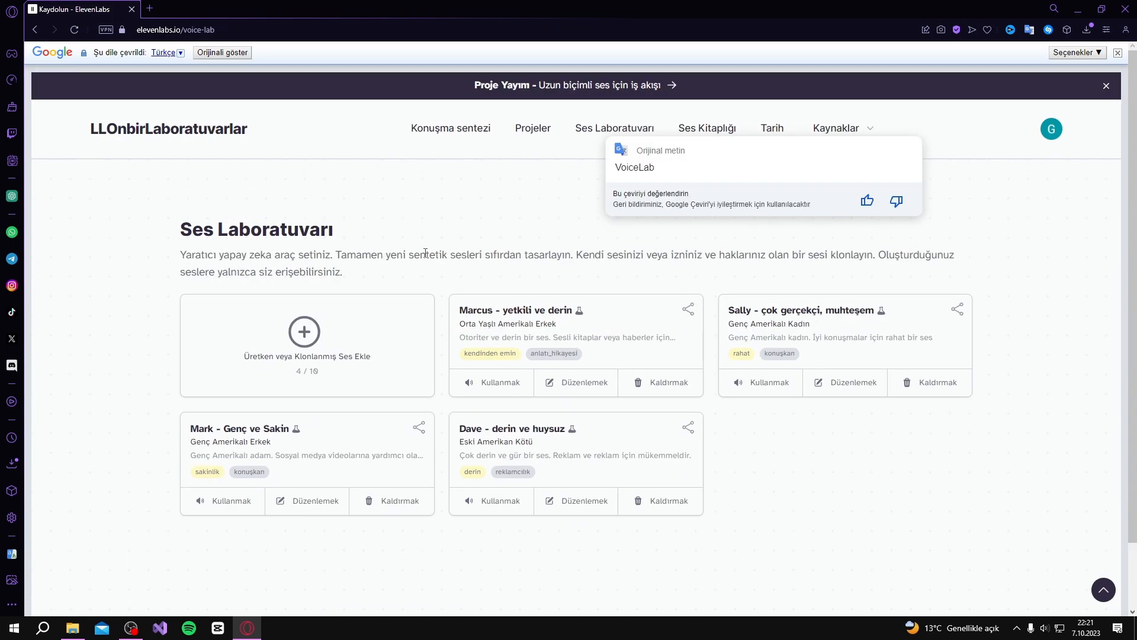
{"action": "left_click", "coordinate": [308, 334]}
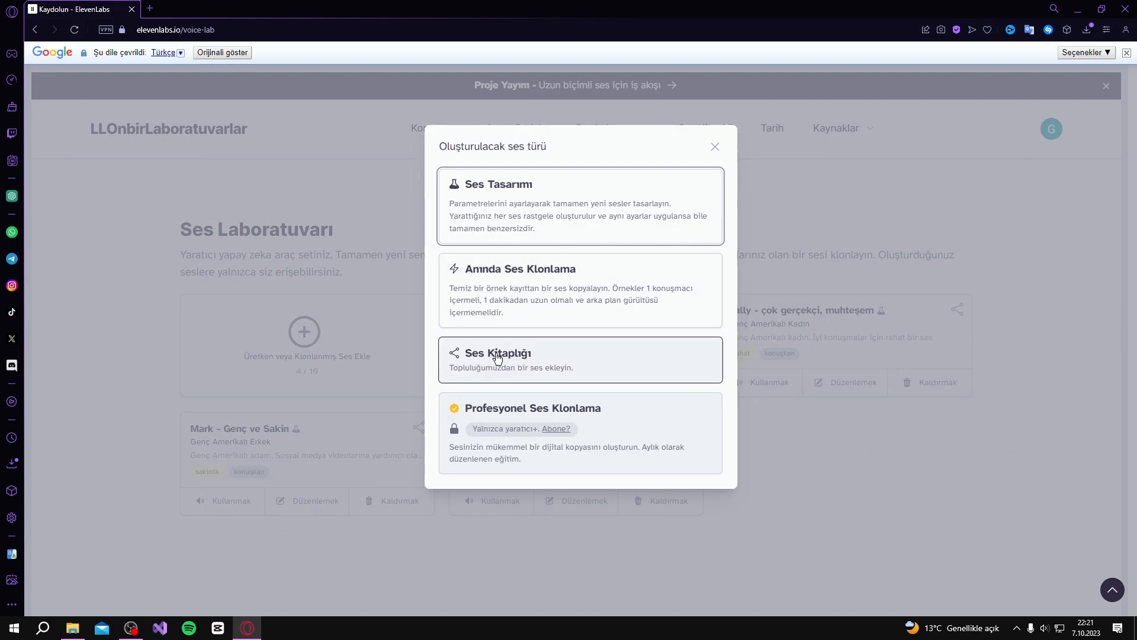
{"action": "left_click", "coordinate": [500, 195]}
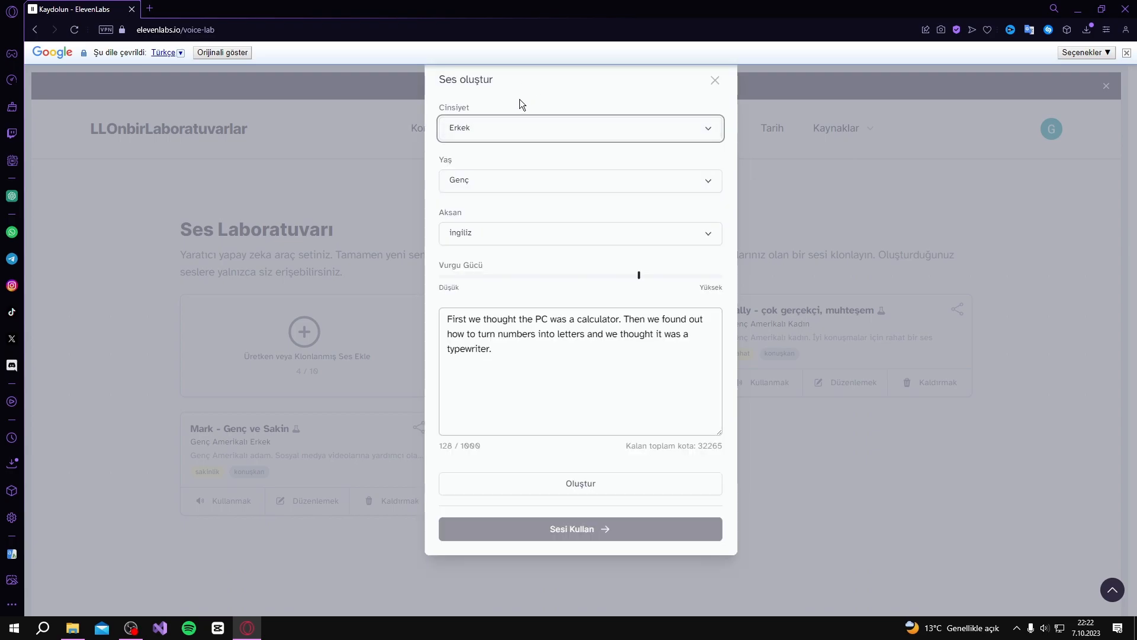
Configure the designed voice as Dişi, Genç and İngiliz with maximum accent strength, and close the form without generating it.
{"action": "left_click", "coordinate": [486, 134]}
{"action": "left_click", "coordinate": [462, 157]}
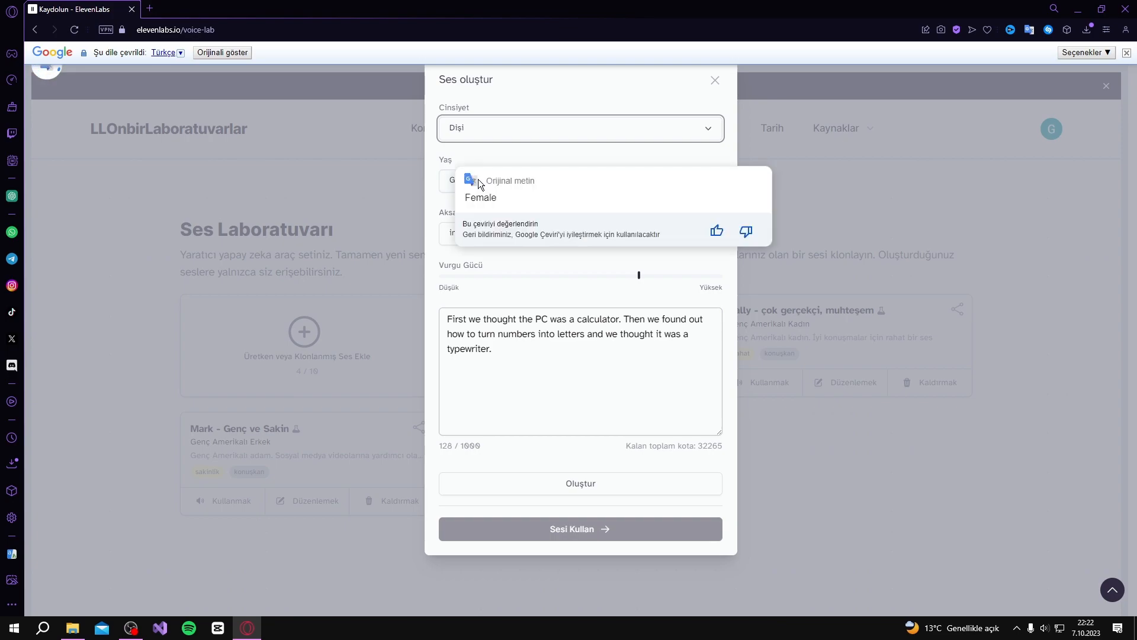
{"action": "left_click", "coordinate": [453, 181]}
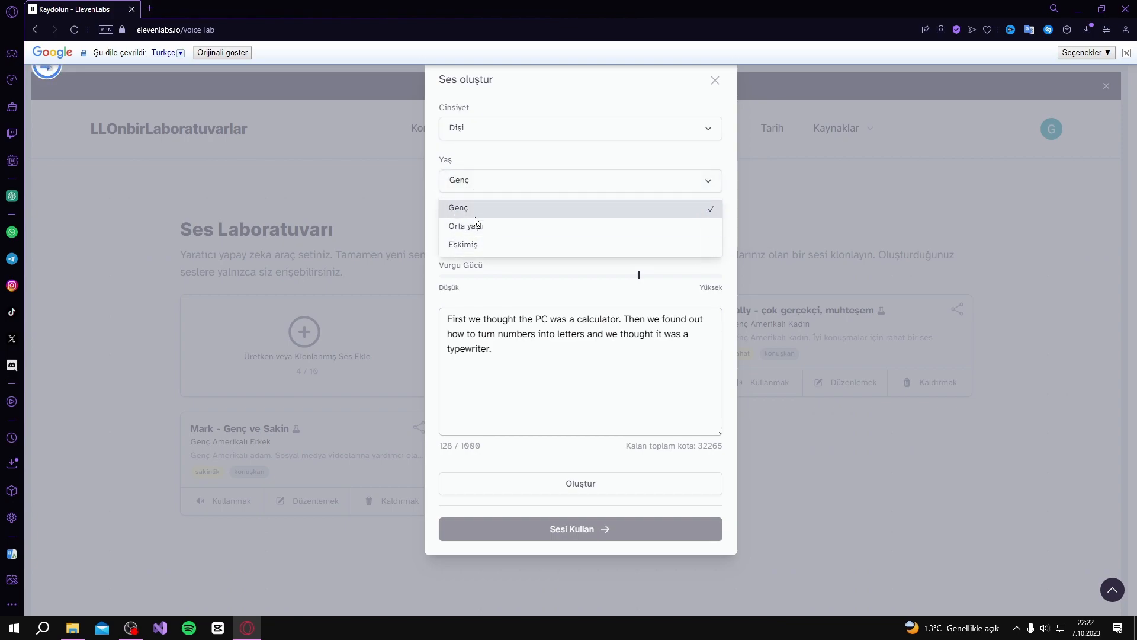
{"action": "left_click", "coordinate": [490, 183]}
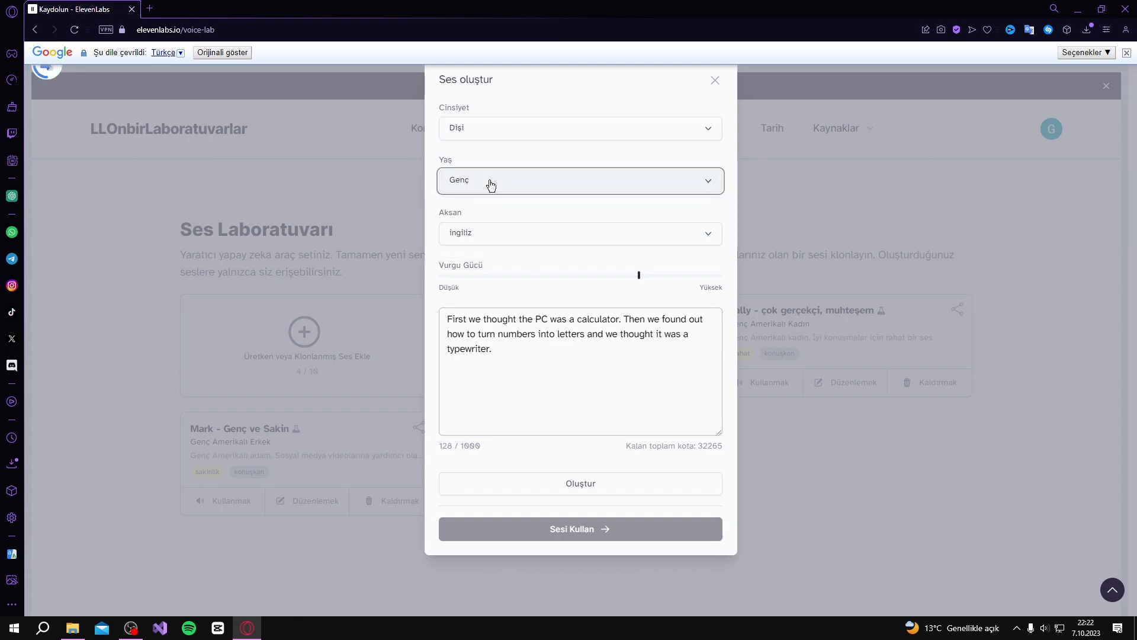
{"action": "left_click", "coordinate": [495, 240]}
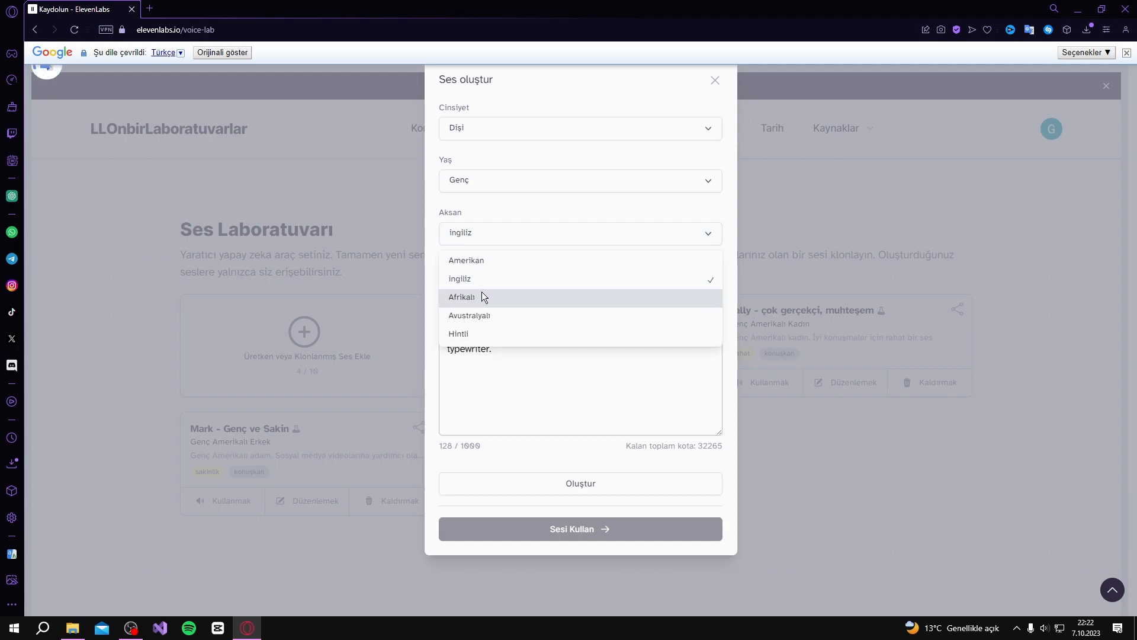
{"action": "left_click", "coordinate": [478, 279]}
{"action": "left_click_drag", "start_coordinate": [532, 274], "coordinate": [775, 288]}
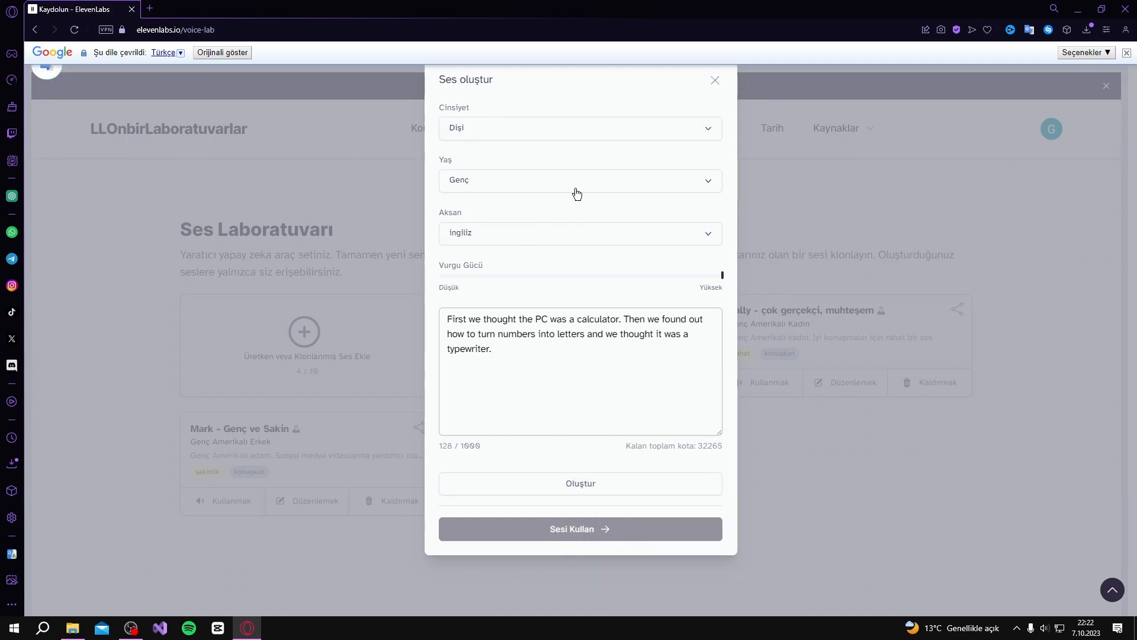
{"action": "left_click", "coordinate": [715, 81]}
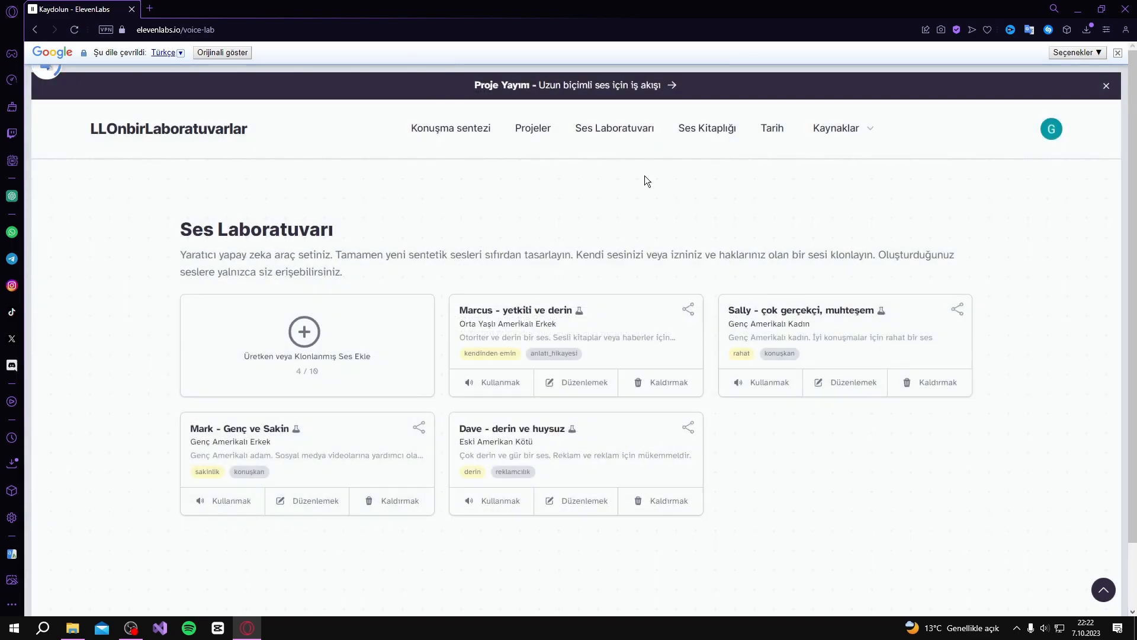
Start adding a new VoiceLab voice with Instant Voice Cloning and translate the form into Turkish.
{"action": "left_click", "coordinate": [627, 135]}
{"action": "left_click", "coordinate": [350, 321]}
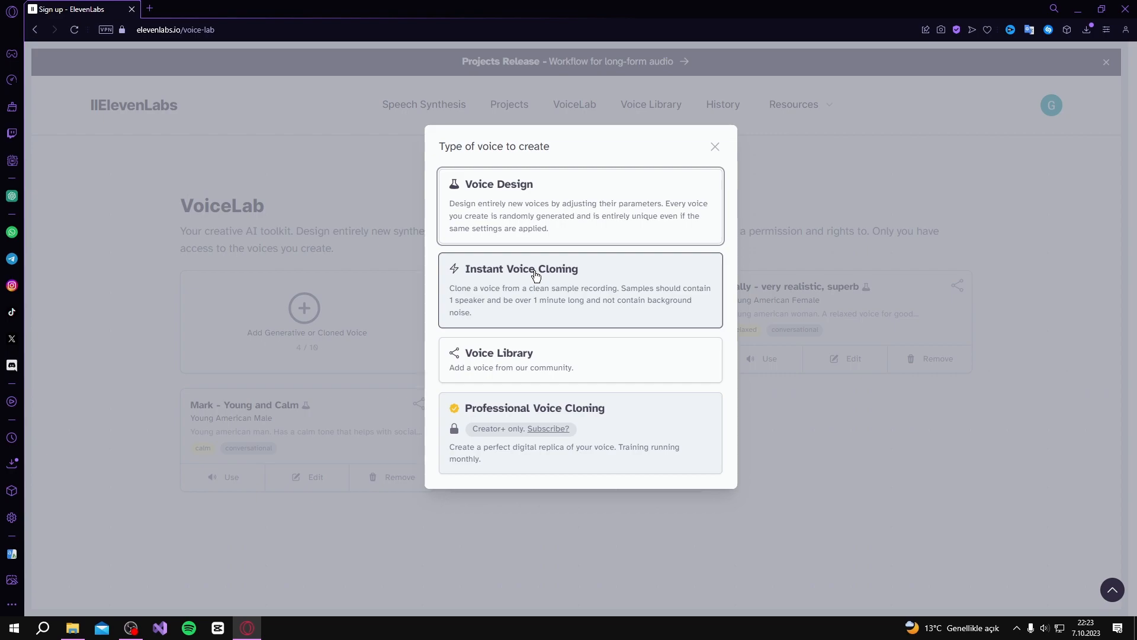
{"action": "left_click", "coordinate": [544, 278]}
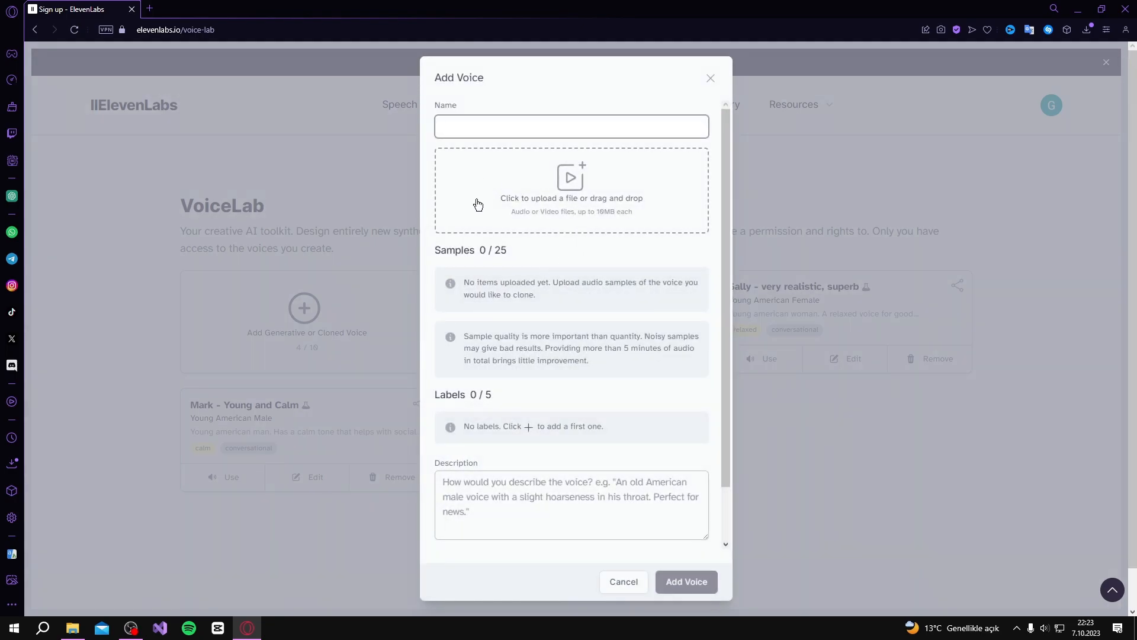
{"action": "left_click", "coordinate": [1029, 30]}
{"action": "left_click", "coordinate": [861, 90]}
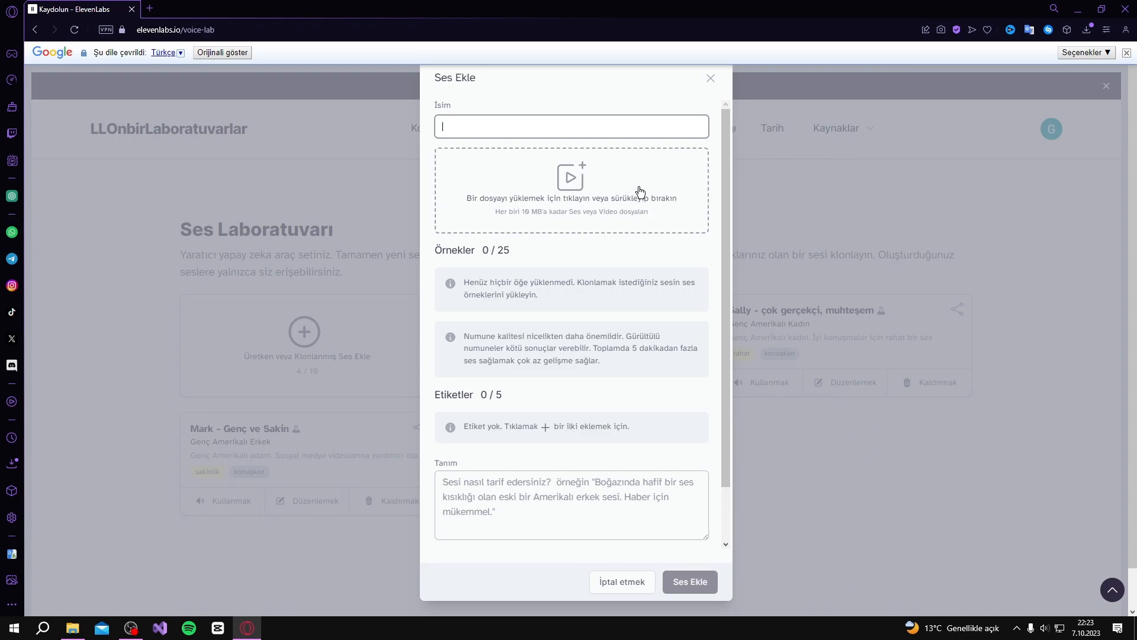
Examine the cloning form's sample upload area, quality guidance, labels, description and consent statement.
{"action": "left_click", "coordinate": [566, 176]}
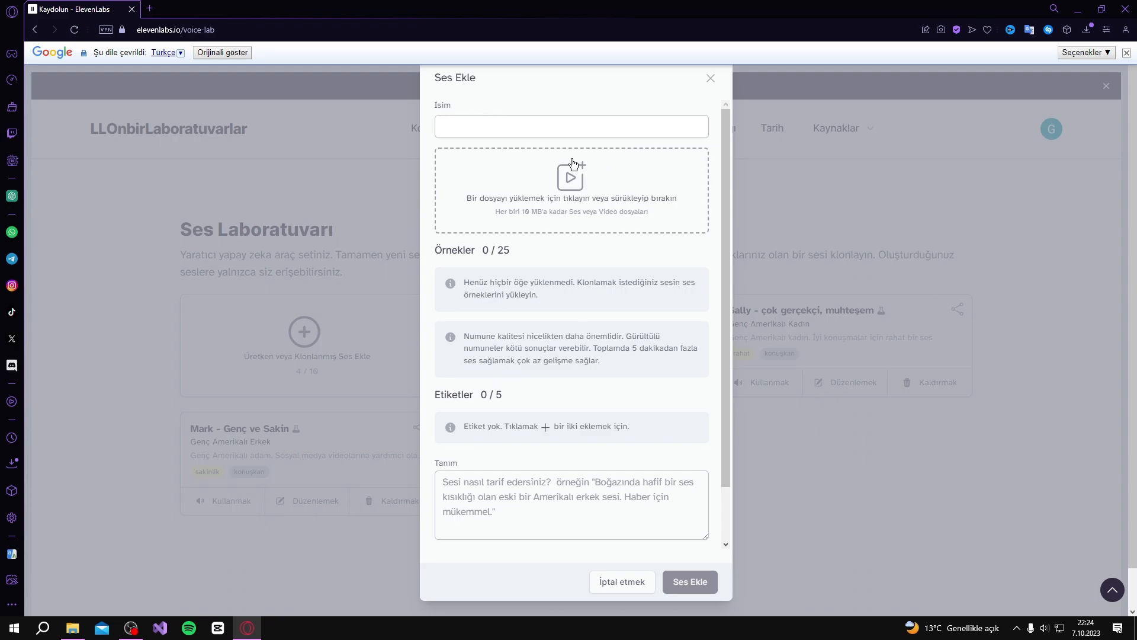
{"action": "scroll", "coordinate": [504, 280], "scroll_direction": "down", "scroll_amount": 1}
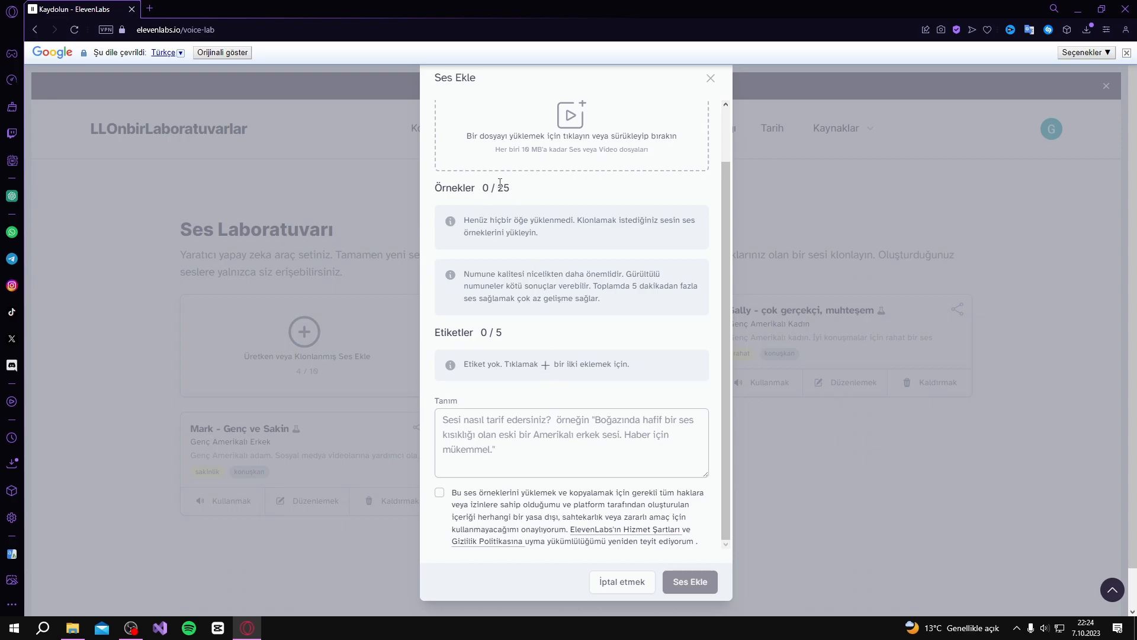
{"action": "scroll", "coordinate": [533, 195], "scroll_direction": "up", "scroll_amount": 1}
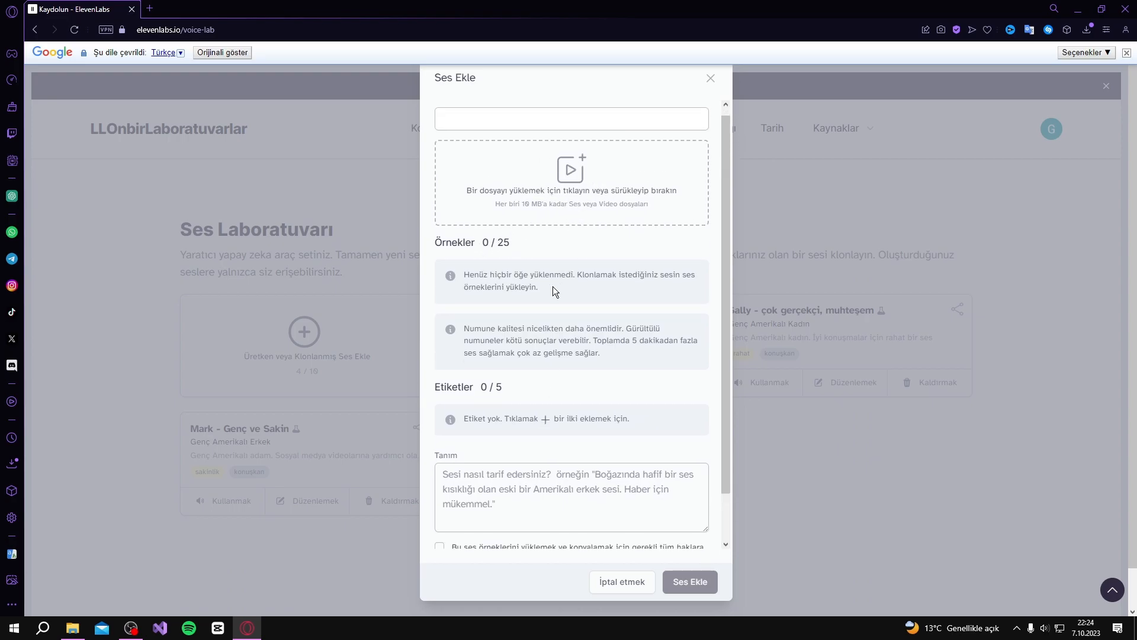
{"action": "scroll", "coordinate": [553, 286], "scroll_direction": "down", "scroll_amount": 1}
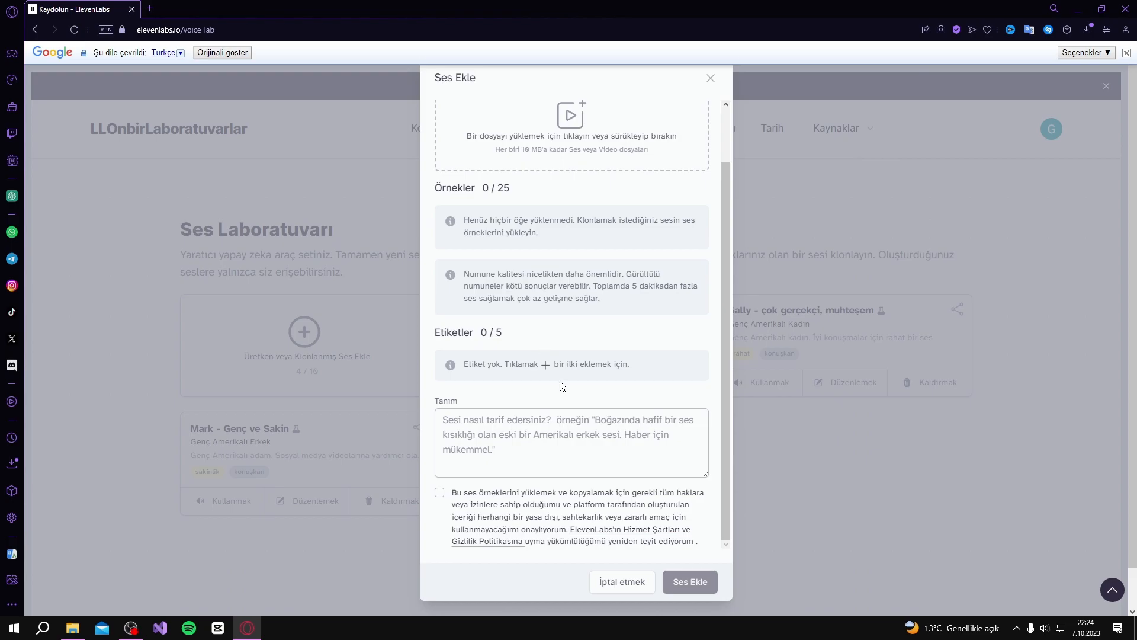
Tick the consent statement in the voice cloning form, and cancel the form without adding a voice.
{"action": "scroll", "coordinate": [521, 391], "scroll_direction": "down", "scroll_amount": 1}
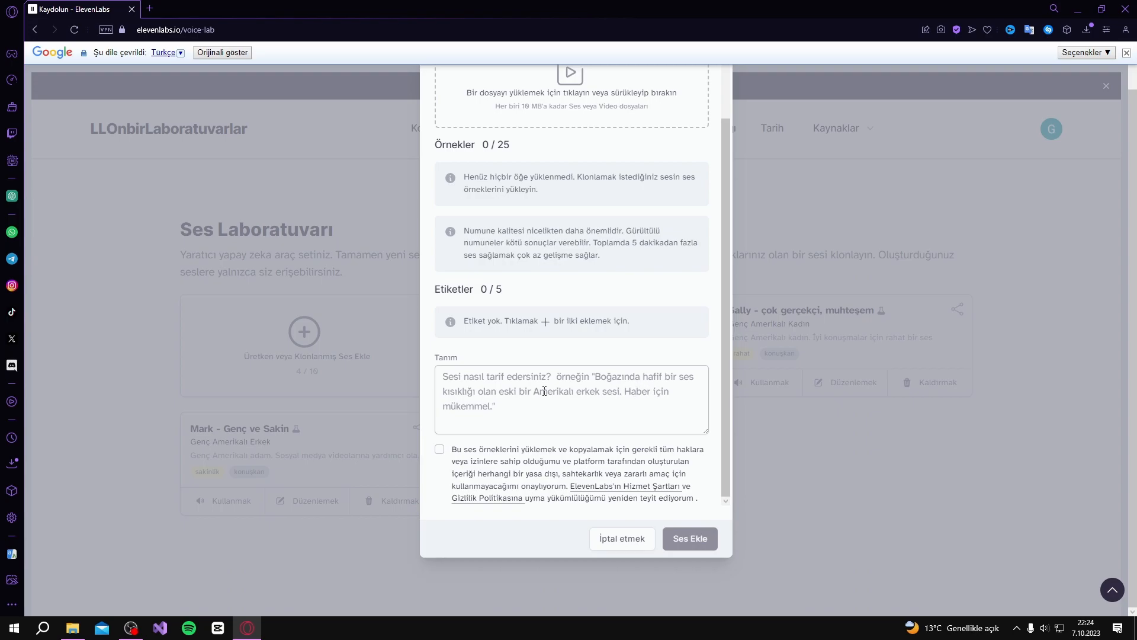
{"action": "left_click", "coordinate": [440, 452]}
{"action": "left_click", "coordinate": [652, 539]}
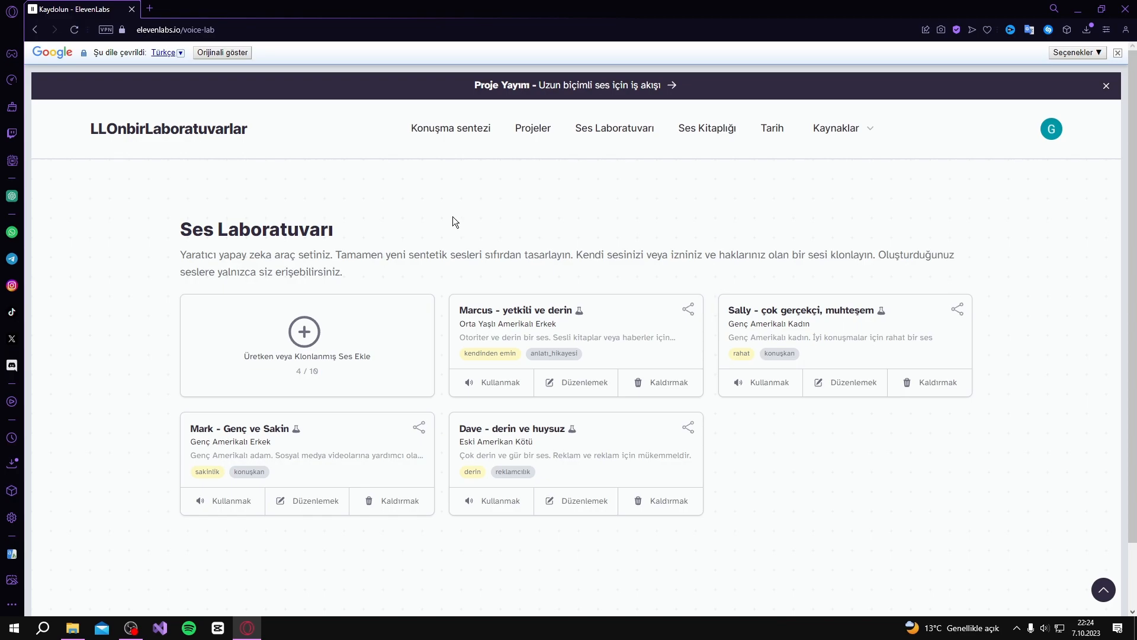
View the Voice Library through the new-voice type choices, and return to VoiceLab.
{"action": "left_click", "coordinate": [320, 355]}
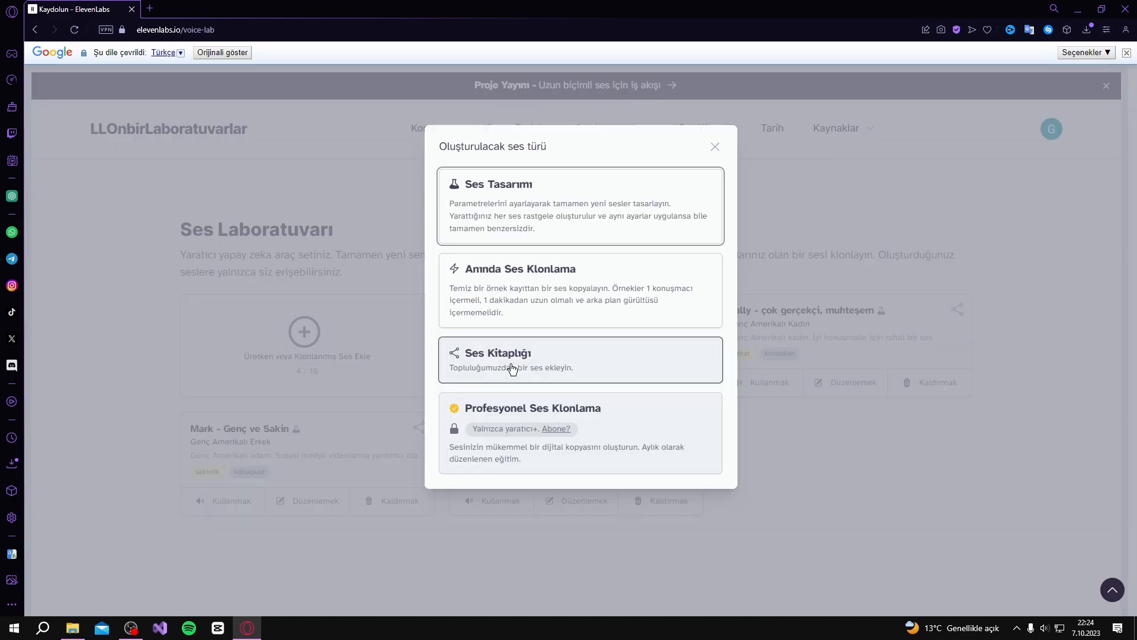
{"action": "left_click", "coordinate": [511, 369]}
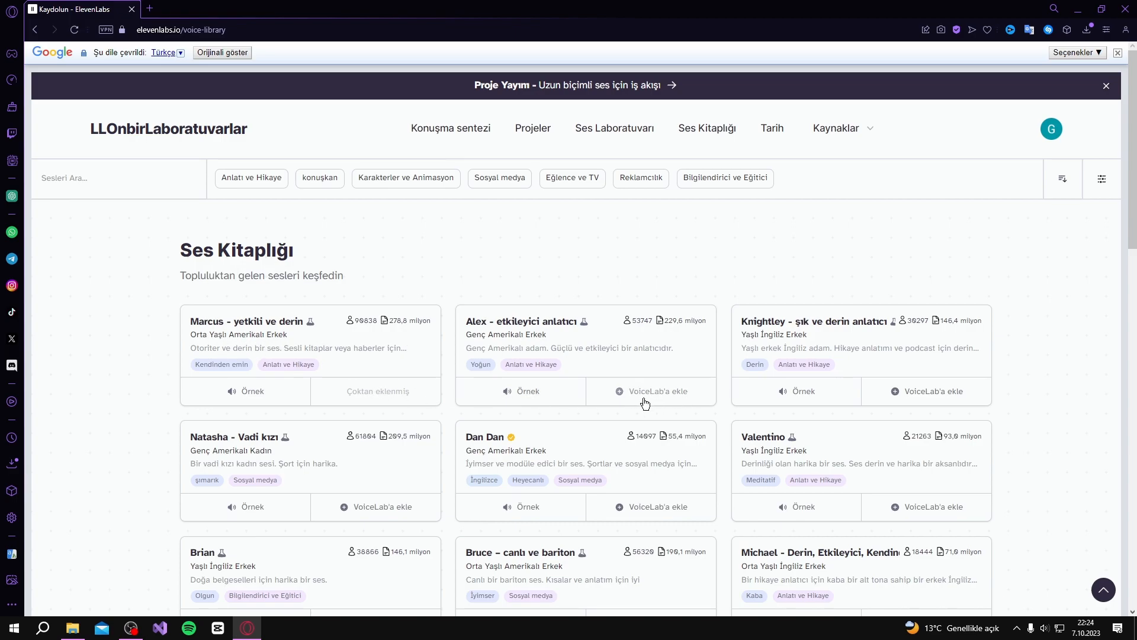
{"action": "key", "text": "alt+Left"}
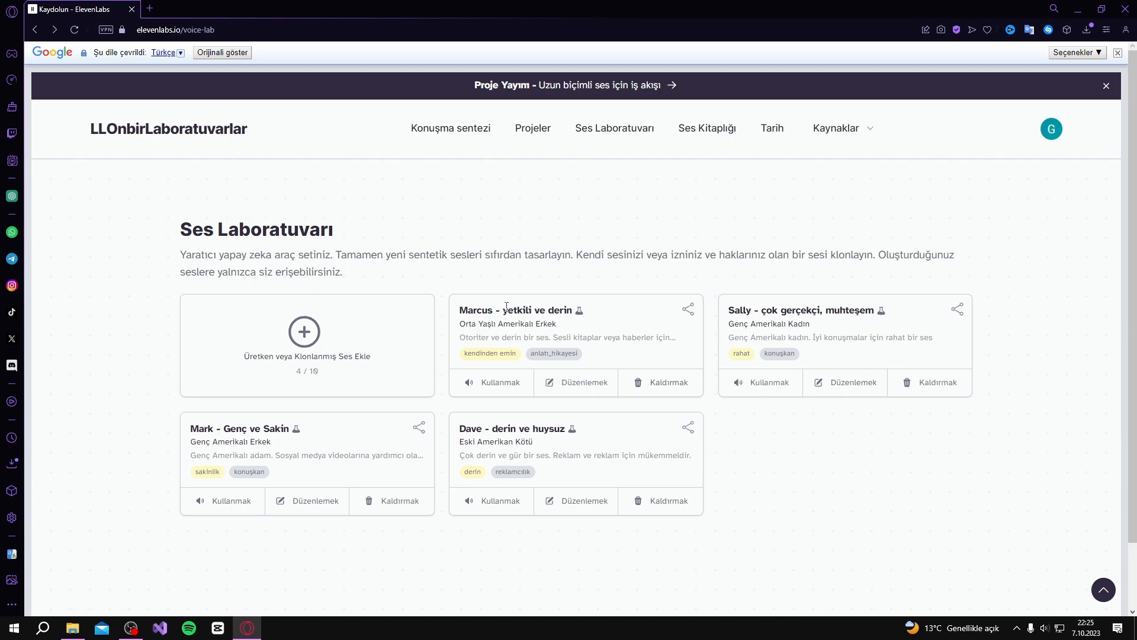
Open Speech Synthesis with the Marcus voice, view the Projects page, and return to Speech Synthesis.
{"action": "left_click", "coordinate": [495, 382]}
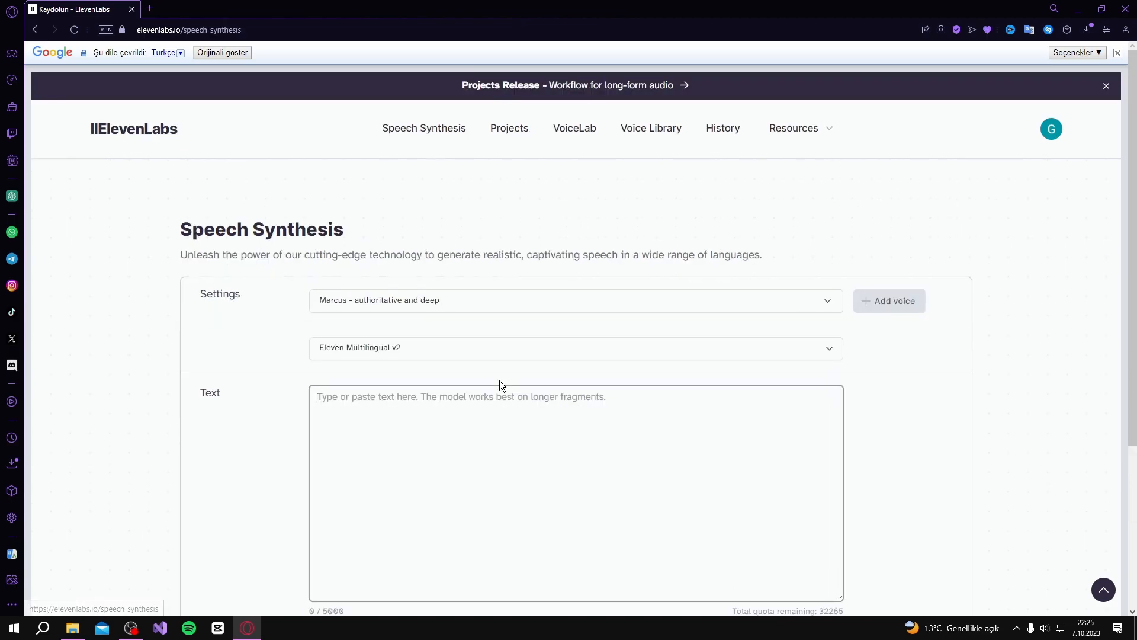
{"action": "left_click", "coordinate": [460, 134]}
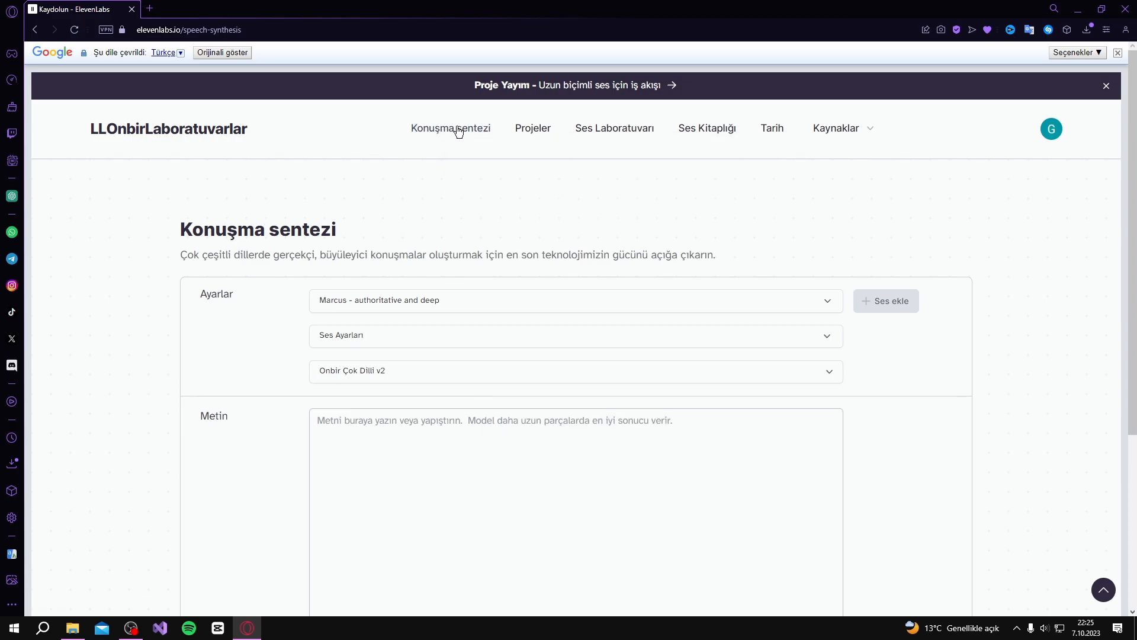
{"action": "left_click", "coordinate": [539, 134]}
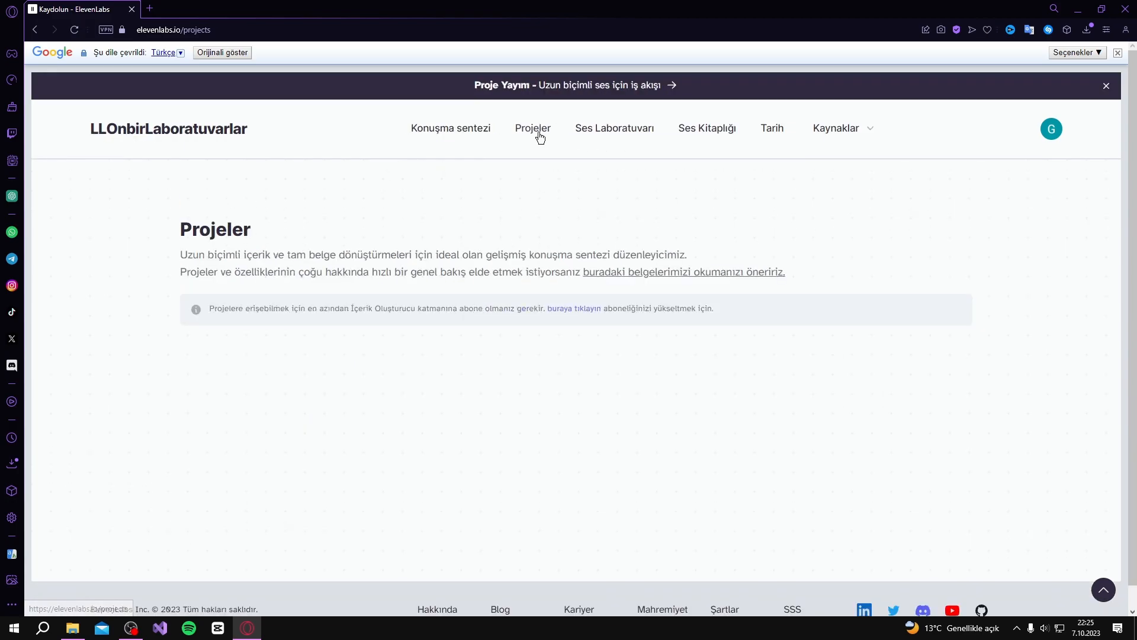
{"action": "left_click", "coordinate": [448, 133]}
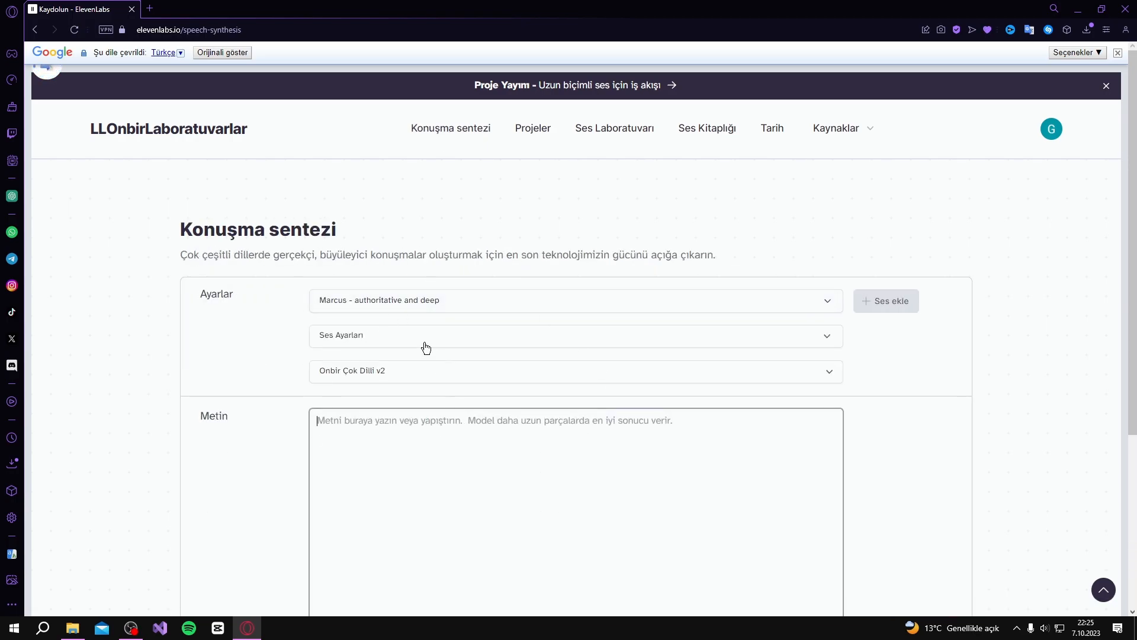
Browse the created and premade voices in Speech Synthesis, and play the sample of the Adam voice.
{"action": "left_click", "coordinate": [381, 300]}
{"action": "scroll", "coordinate": [343, 379], "scroll_direction": "down", "scroll_amount": 8}
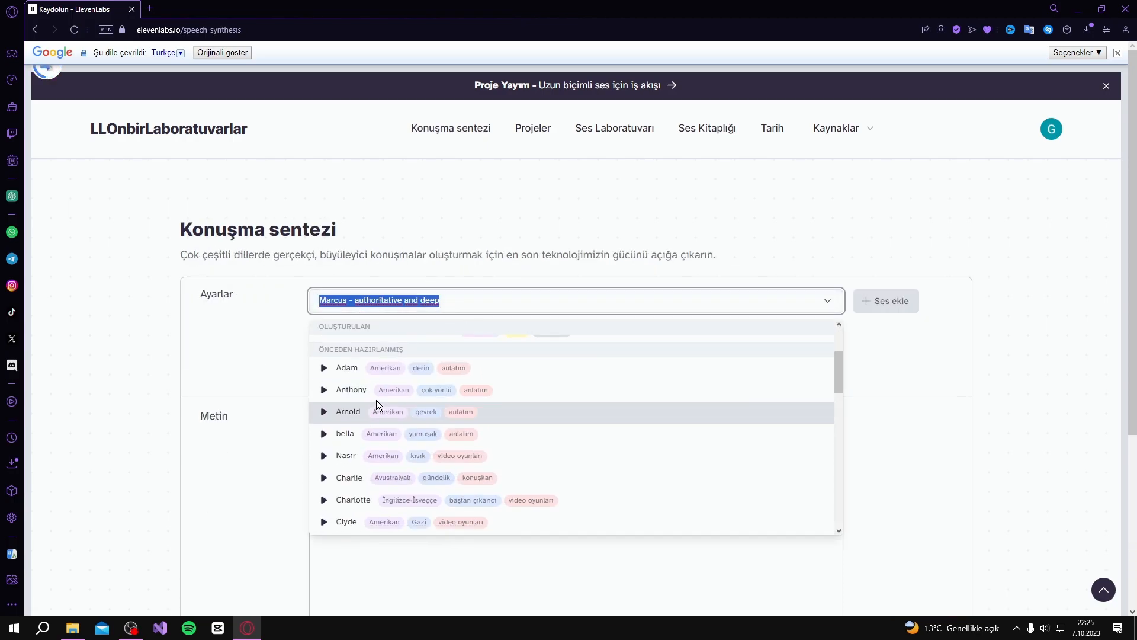
{"action": "scroll", "coordinate": [360, 407], "scroll_direction": "up", "scroll_amount": 8}
{"action": "left_click", "coordinate": [325, 428]}
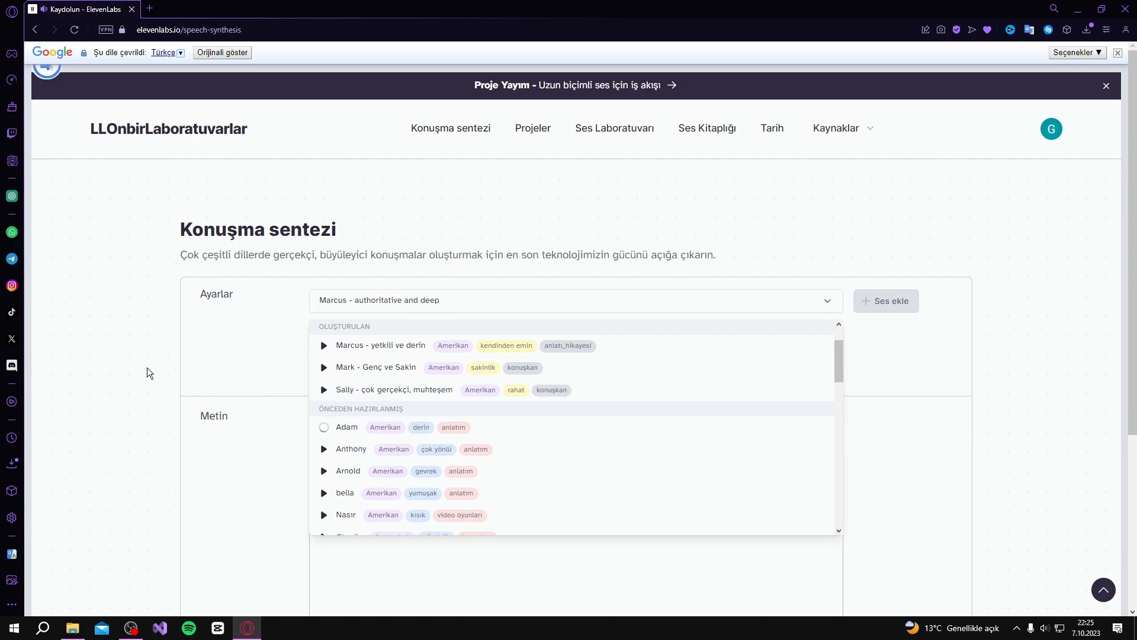
{"action": "scroll", "coordinate": [145, 366], "scroll_direction": "down", "scroll_amount": 2}
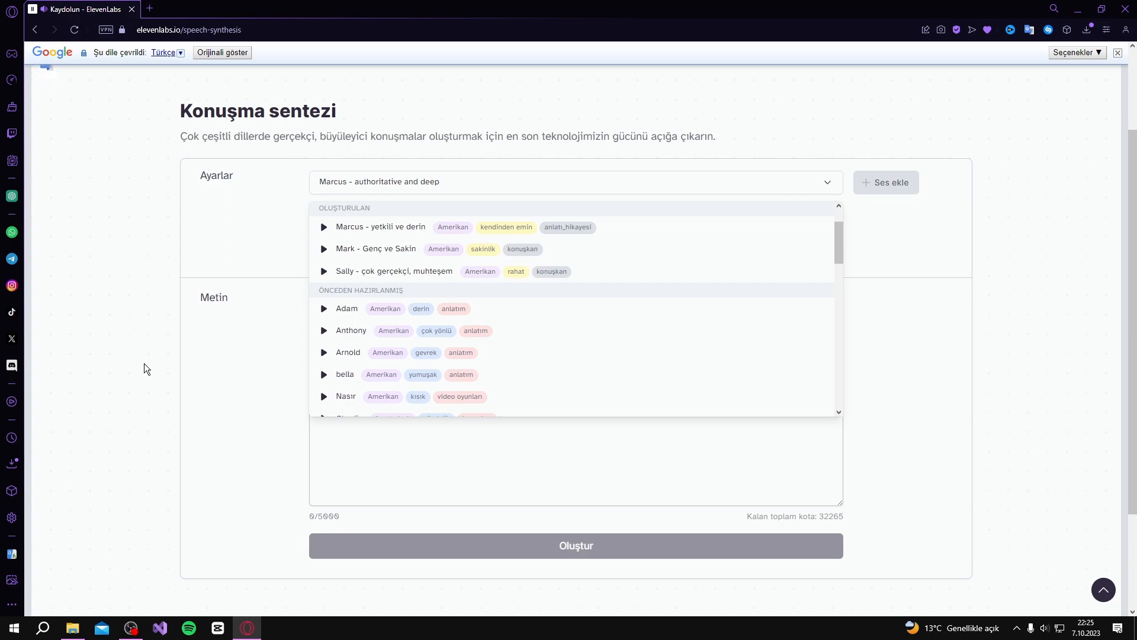
{"action": "left_click", "coordinate": [144, 364]}
{"action": "left_click", "coordinate": [436, 181]}
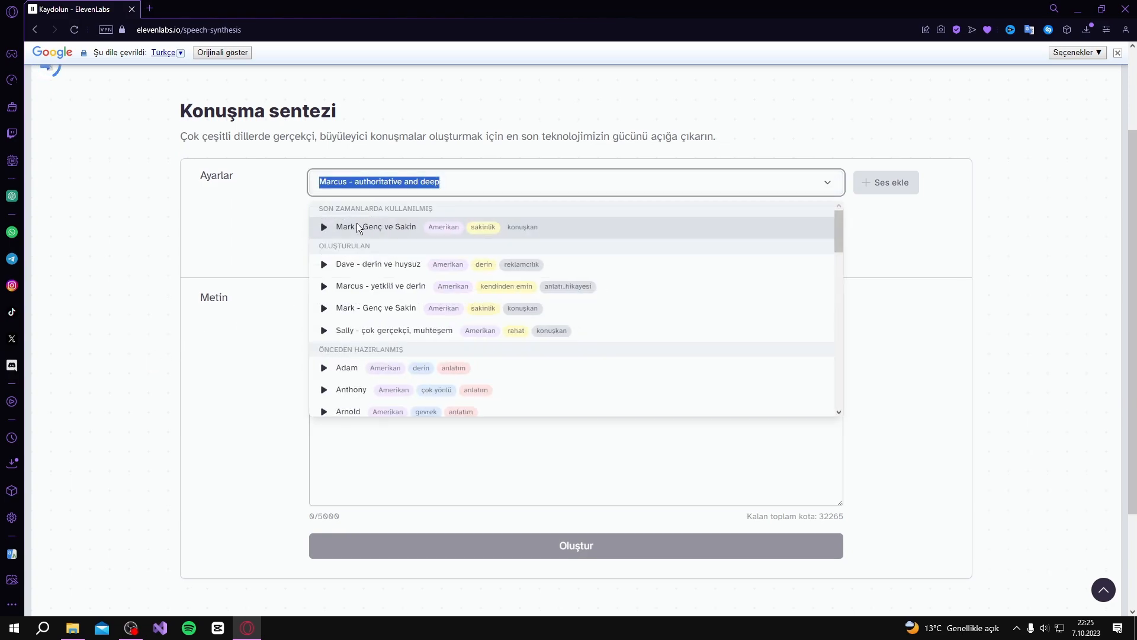
{"action": "left_click", "coordinate": [147, 196]}
{"action": "left_click", "coordinate": [346, 188]}
{"action": "left_click", "coordinate": [141, 208]}
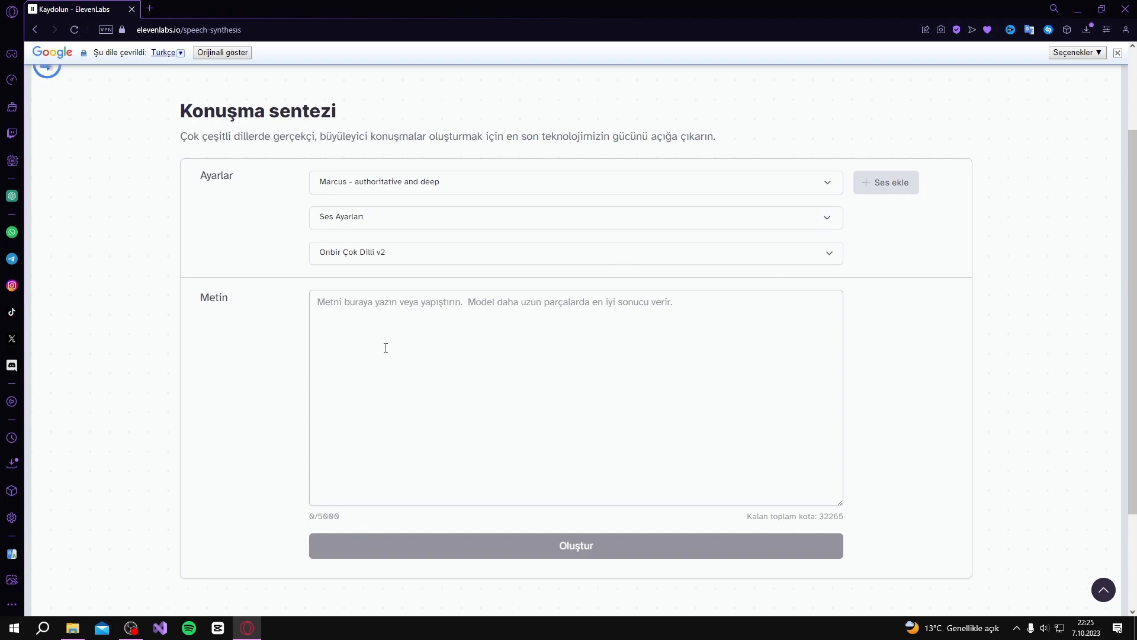
Play the sample of the Dave - deep and gruff voice, and choose it for speech synthesis.
{"action": "left_click", "coordinate": [403, 183]}
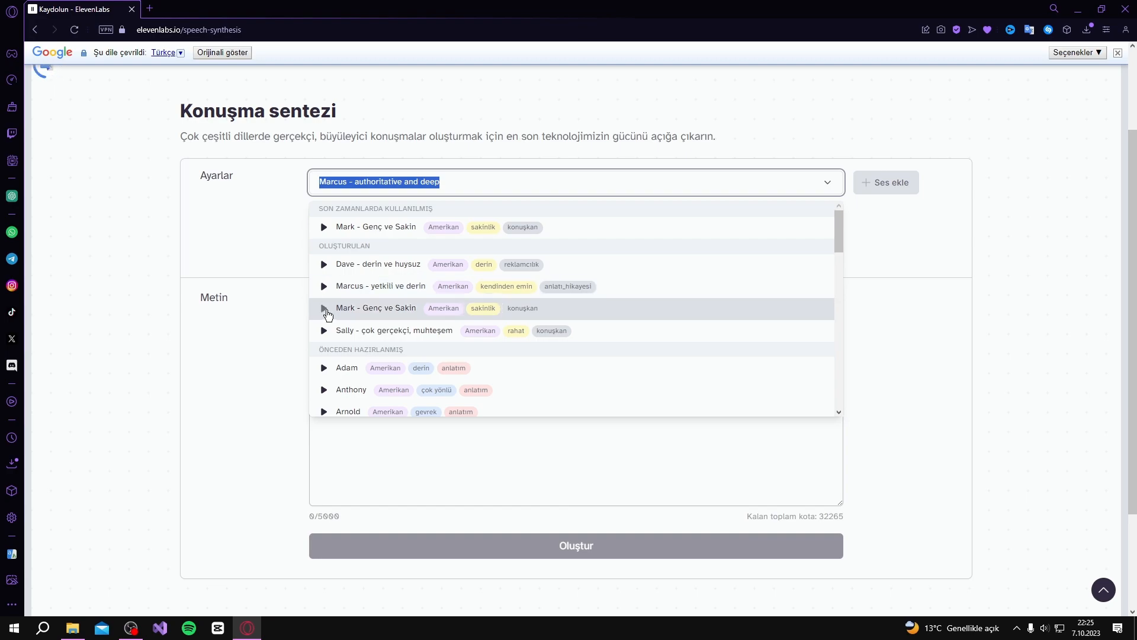
{"action": "left_click", "coordinate": [324, 264]}
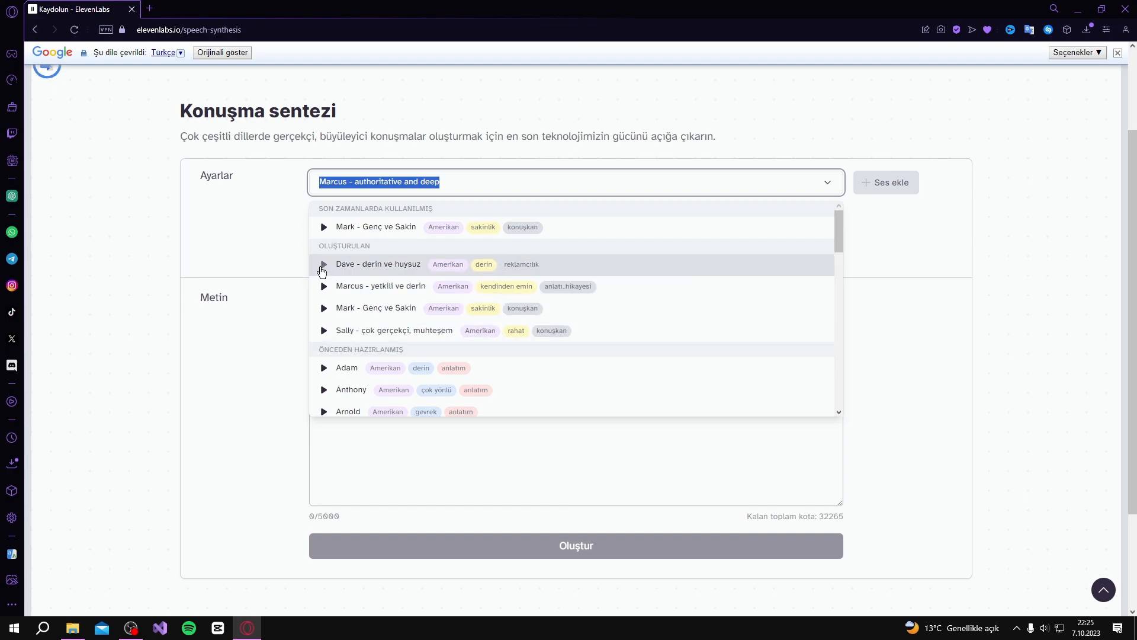
{"action": "left_click", "coordinate": [355, 268]}
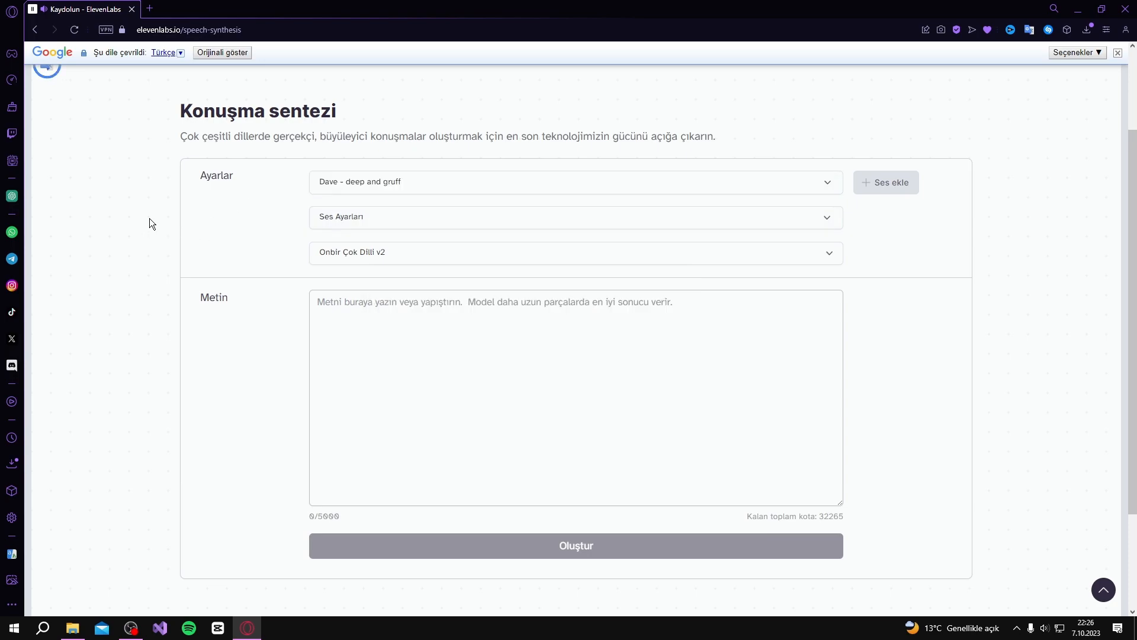
{"action": "left_click", "coordinate": [377, 328]}
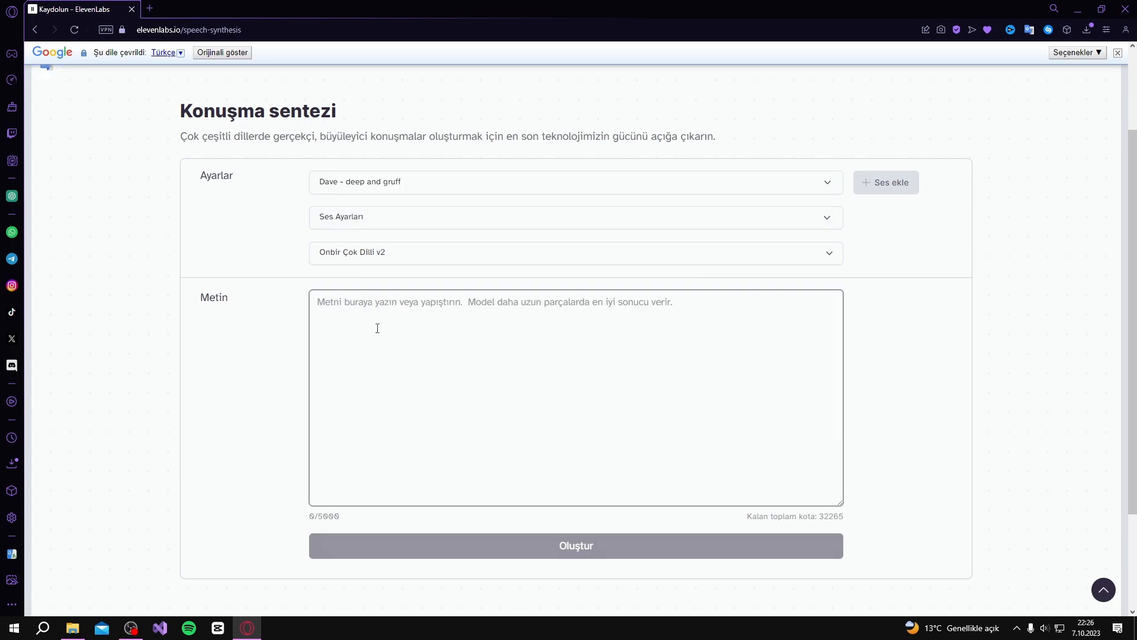
{"action": "type", "text": "merha"}
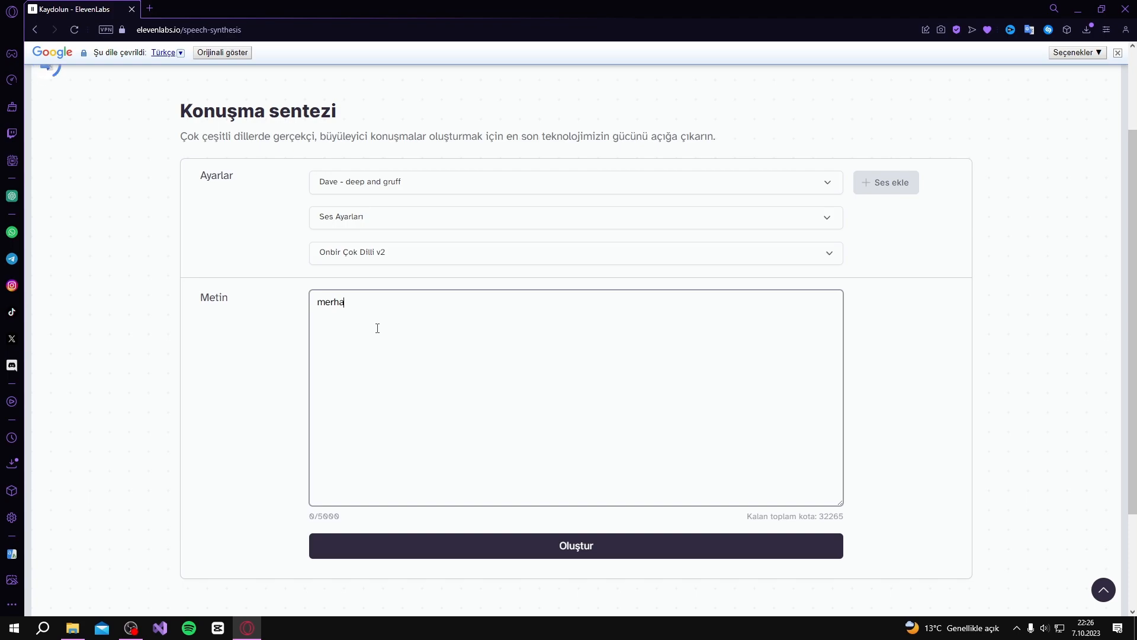
{"action": "key", "text": "BackSpace"}
{"action": "key", "text": "BackSpace"}
{"action": "key", "text": "BackSpace"}
{"action": "key", "text": "BackSpace"}
{"action": "key", "text": "BackSpace"}
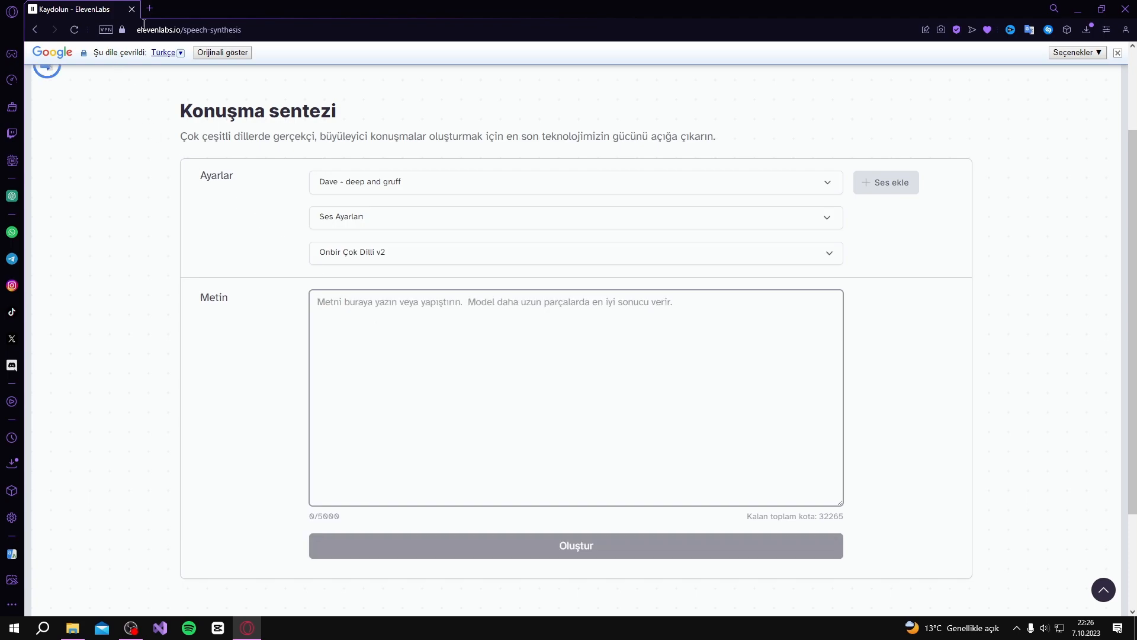
Open ChatGPT in a new tab, and enter the Turkish paragraph starting "Yaşam, renklerle dolu bir resim gibidir" in ElevenLabs and try to generate its speech.
{"action": "left_click", "coordinate": [150, 9]}
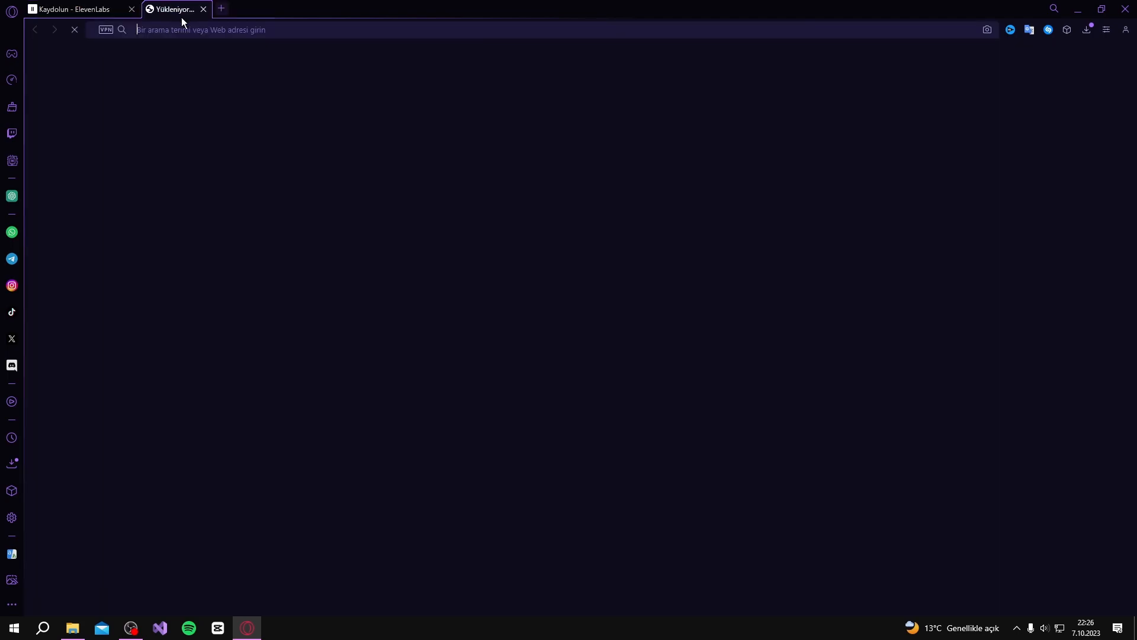
{"action": "left_click", "coordinate": [652, 284]}
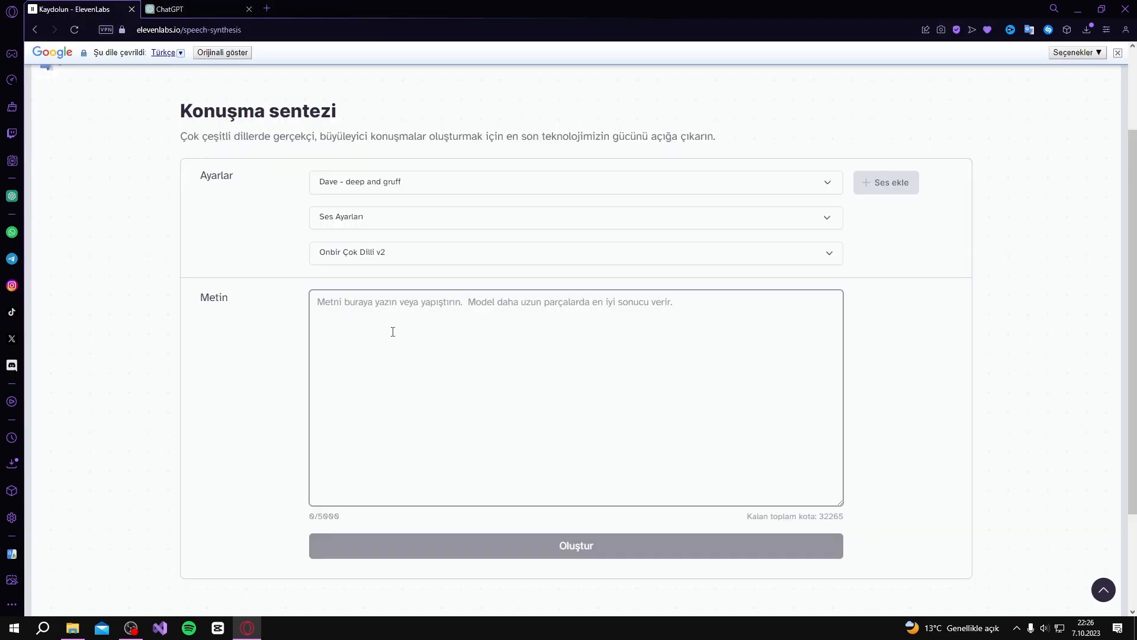
{"action": "type", "text": "Yaşam, renklerle dolu bir resim gibidir. Her gün yeni bir fırça darbesiyle şekillenir, yeni deneyimlerle ve insanlarla boyanır. Gülümsemeler, sevinçler, hüzünler ve öğrenilen derslerle dolu bir hayatı paylaşmak, insanın ruhunu zenginleştirir. Her anın değerini bilmek, sevdiklerimizle güzel anılar biriktirmek"}
{"action": "left_click", "coordinate": [503, 546]}
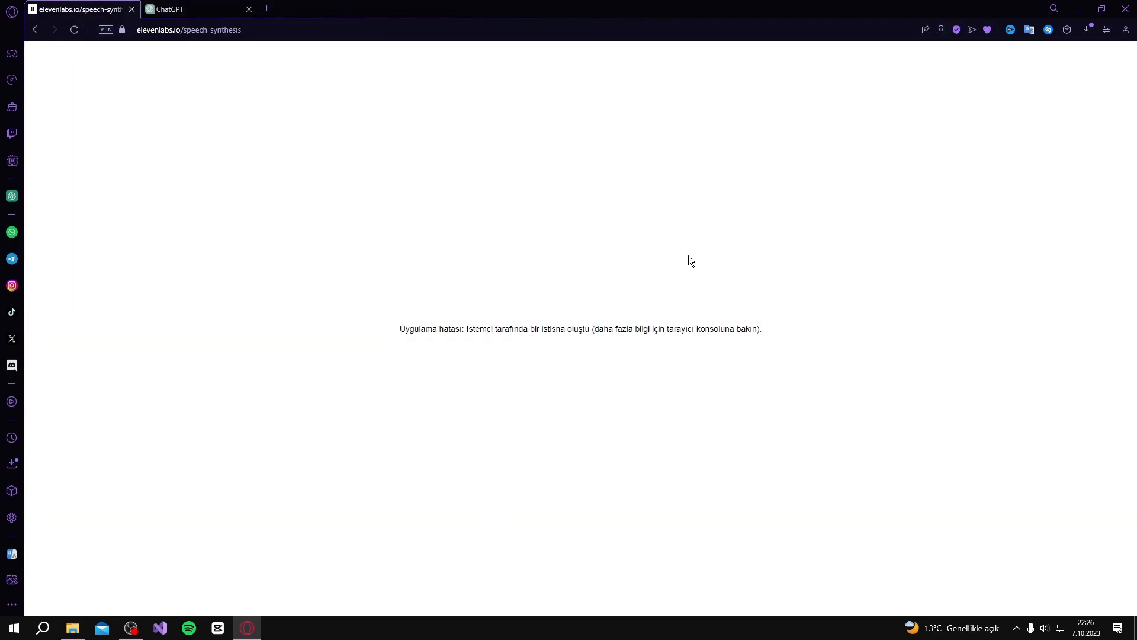
Reload the Speech Synthesis page, and generate the Turkish paragraph as speech with the Dave voice.
{"action": "left_click", "coordinate": [72, 30]}
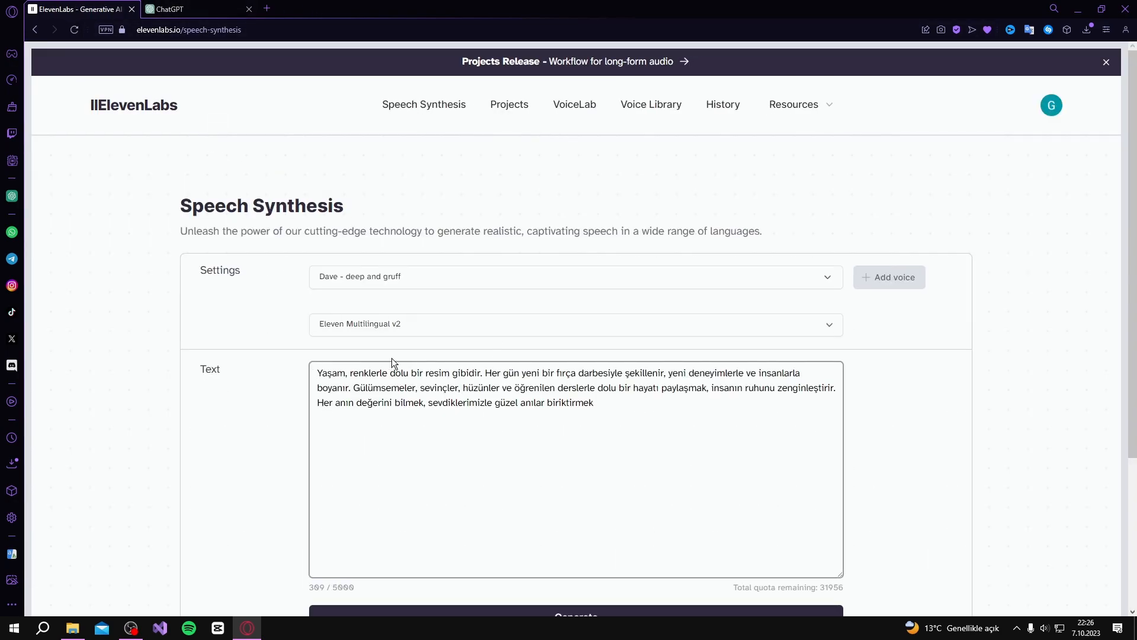
{"action": "scroll", "coordinate": [415, 385], "scroll_direction": "down", "scroll_amount": 3}
{"action": "left_click", "coordinate": [569, 465]}
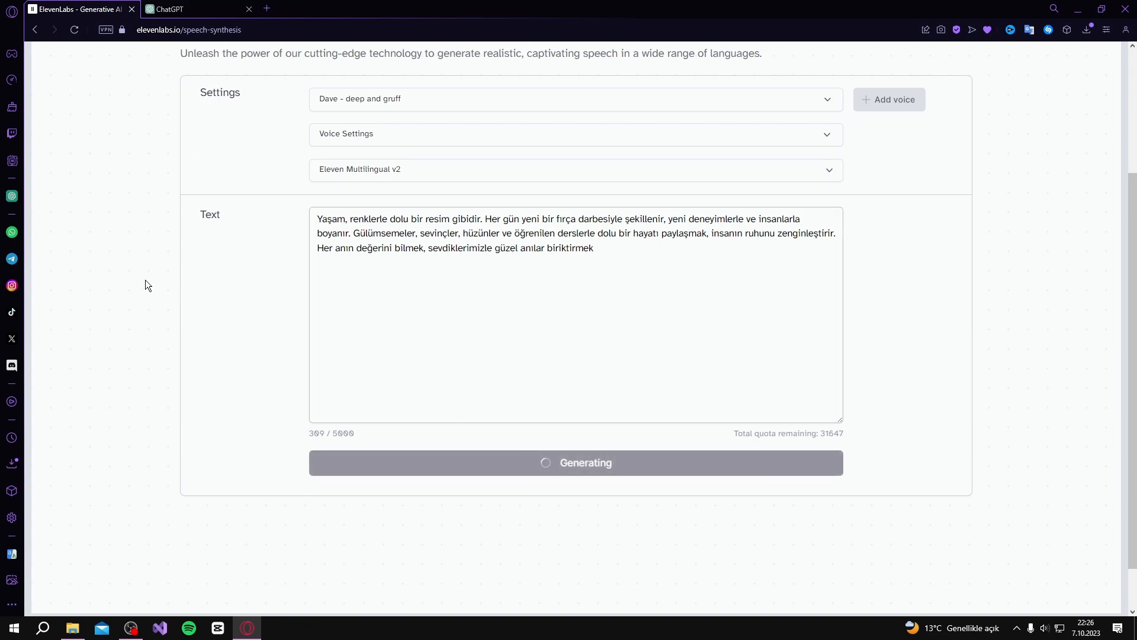
Examine the languages supported by the available speech synthesis models.
{"action": "scroll", "coordinate": [144, 285], "scroll_direction": "up", "scroll_amount": 1}
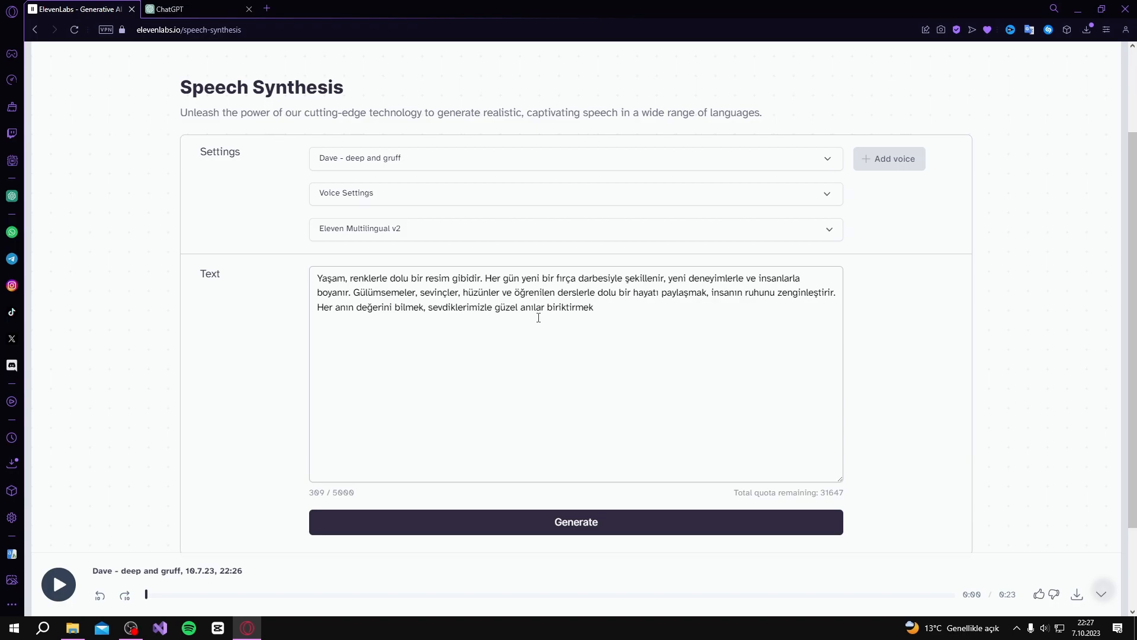
{"action": "left_click", "coordinate": [407, 233]}
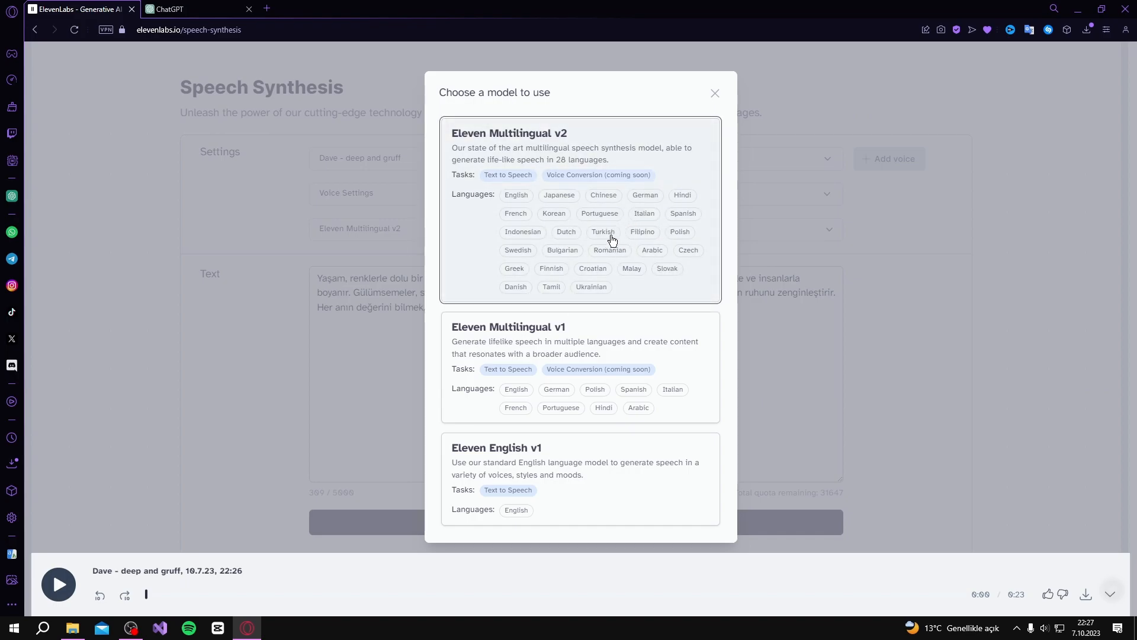
{"action": "left_click", "coordinate": [716, 94]}
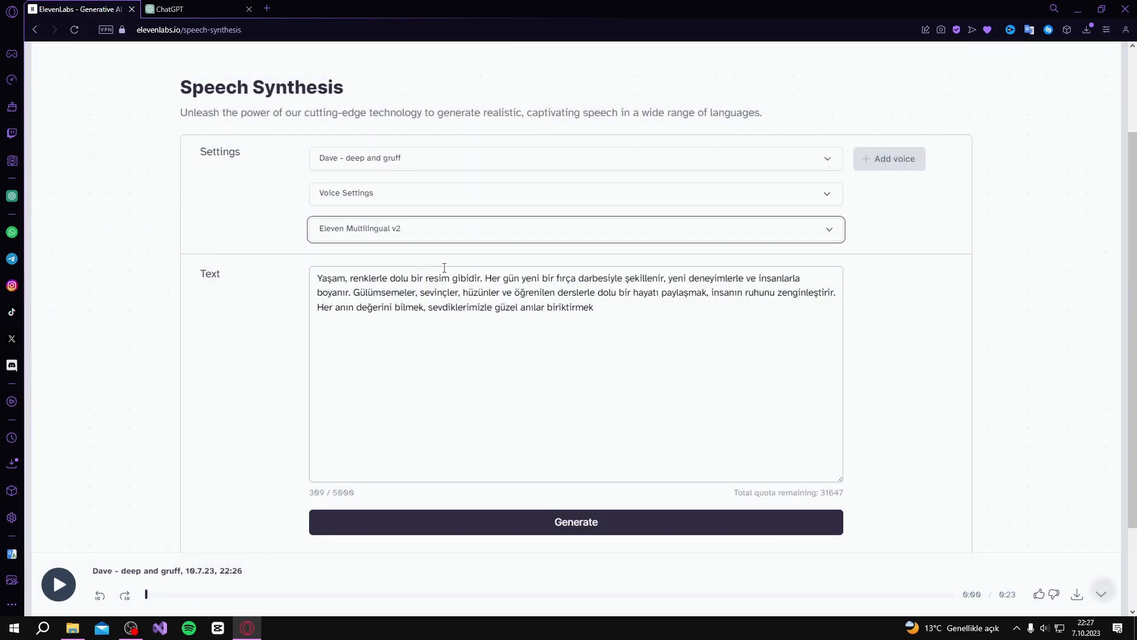
{"action": "left_click", "coordinate": [425, 225]}
{"action": "left_click", "coordinate": [475, 327]}
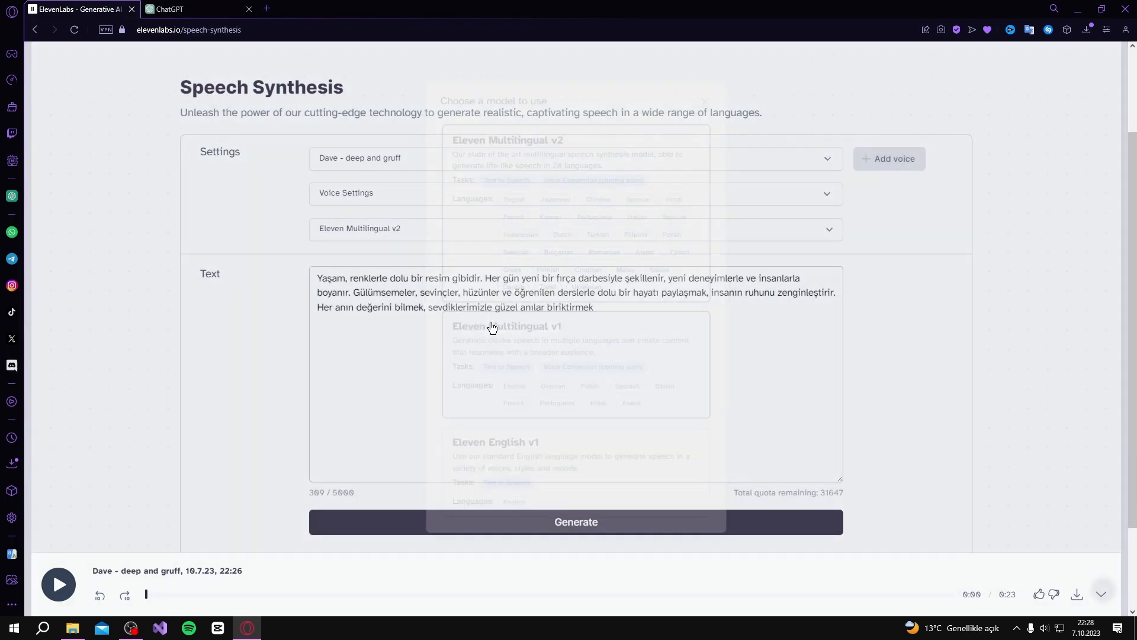
Copy the whole Turkish speech text, and search the web for "çeviri" in a new tab.
{"action": "left_click", "coordinate": [545, 312]}
{"action": "key", "text": "ctrl+a"}
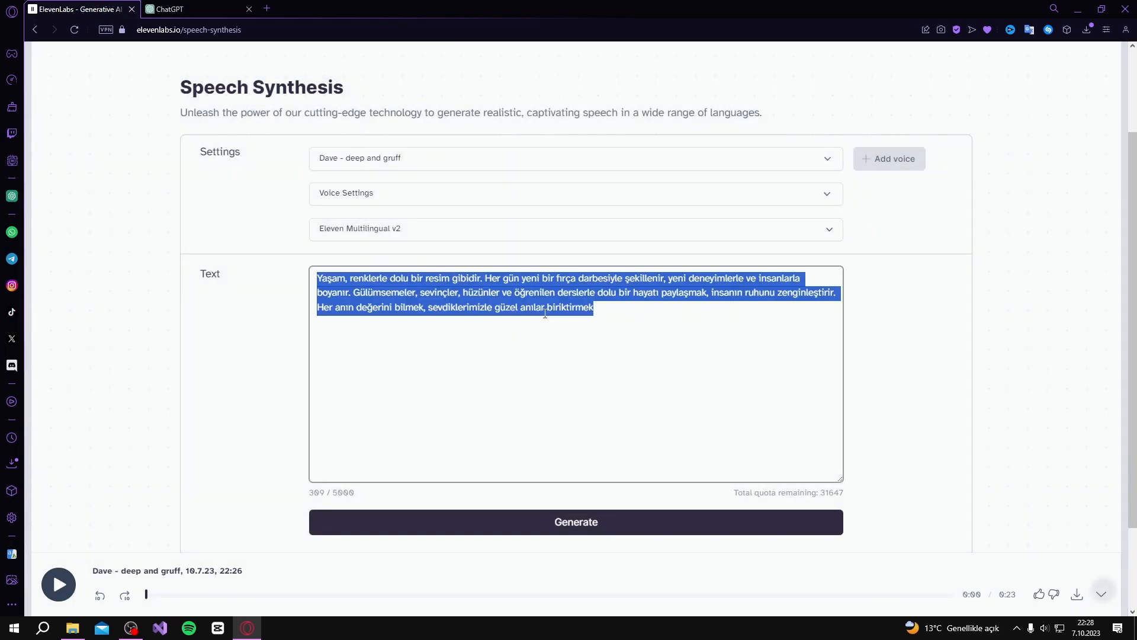
{"action": "left_click", "coordinate": [274, 9]}
{"action": "type", "text": "çeviri"}
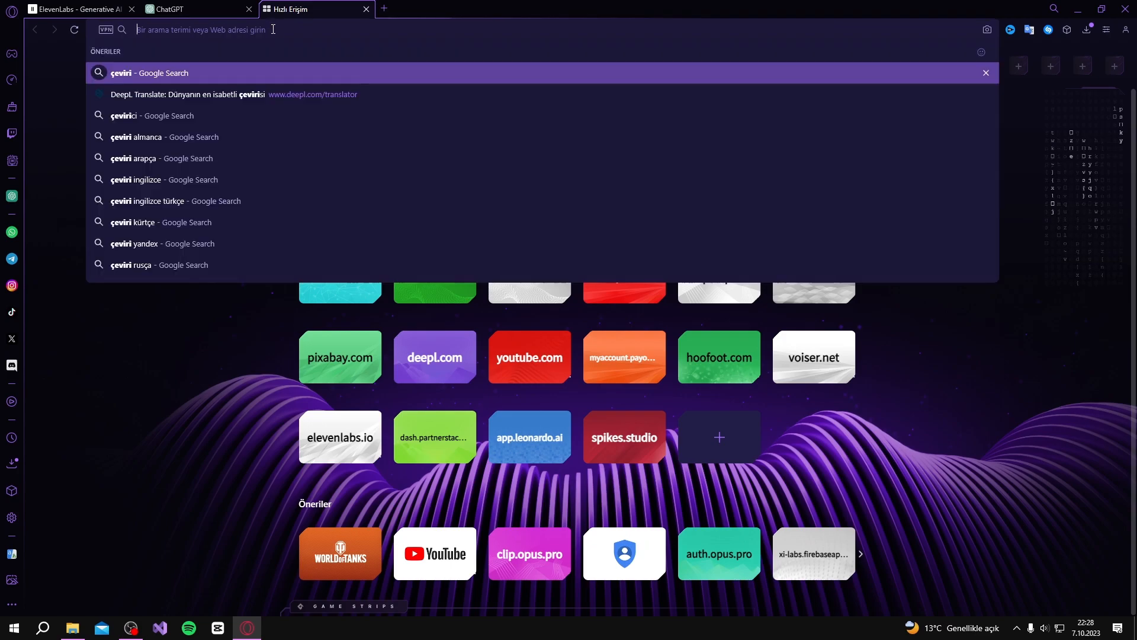
{"action": "key", "text": "Return"}
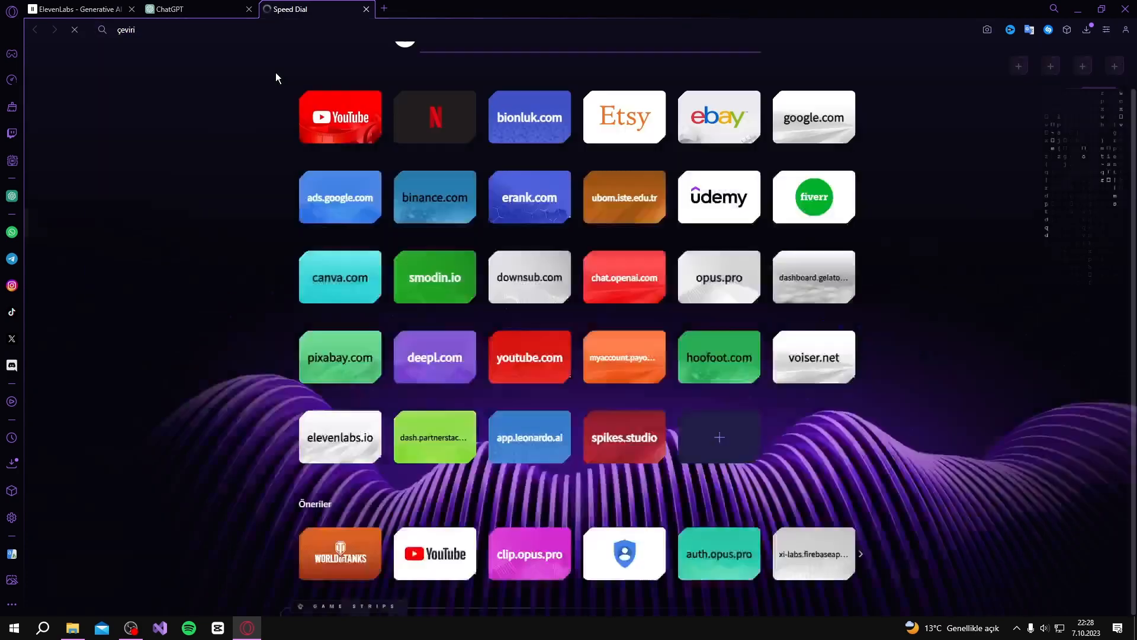
Translate the copied Turkish paragraph into Spanish with Google's translator on the "çeviri" results page, and copy the translation.
{"action": "key", "text": "ctrl+Tab"}
{"action": "left_click", "coordinate": [427, 228]}
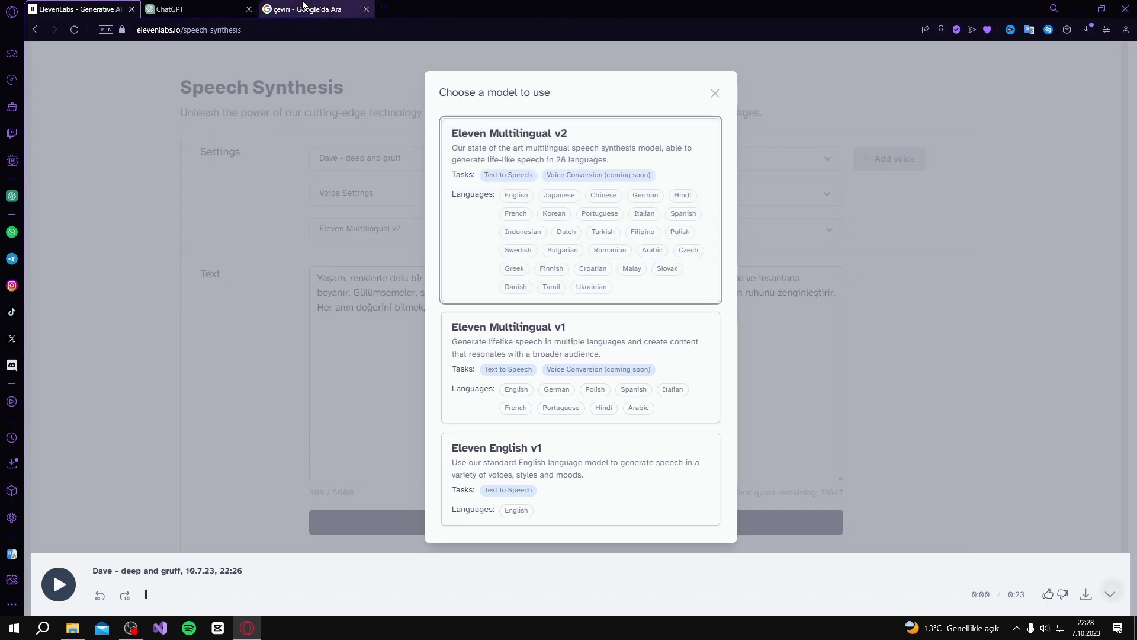
{"action": "left_click", "coordinate": [308, 9]}
{"action": "left_click", "coordinate": [354, 166]}
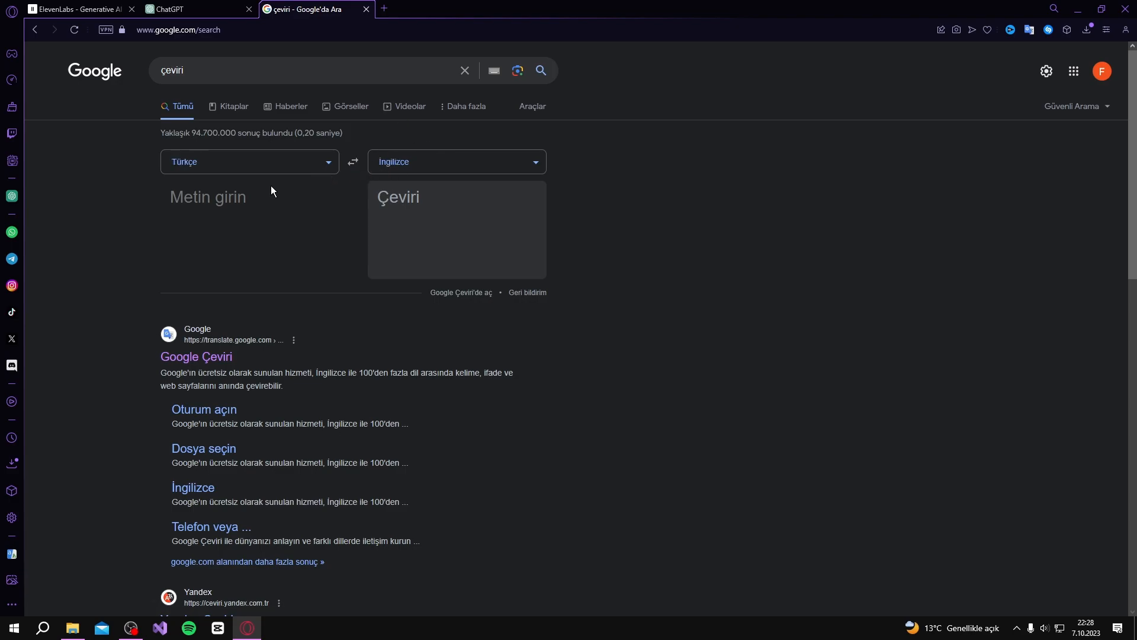
{"action": "key", "text": "ctrl+v"}
{"action": "left_click", "coordinate": [521, 161]}
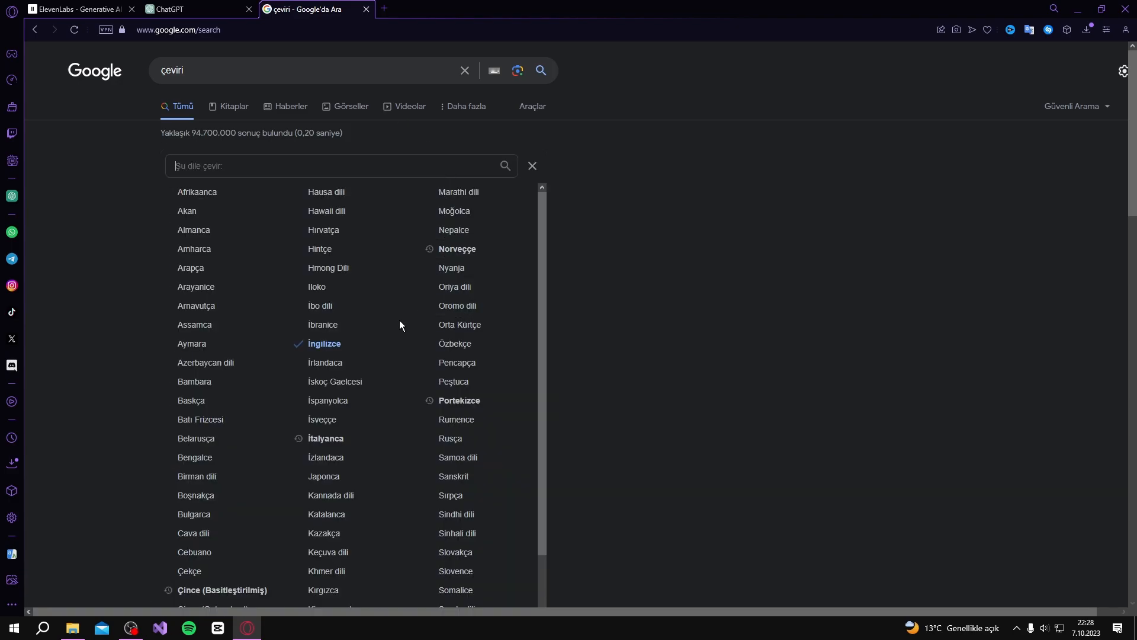
{"action": "left_click", "coordinate": [341, 401]}
{"action": "scroll", "coordinate": [385, 482], "scroll_direction": "down", "scroll_amount": 3}
{"action": "left_click", "coordinate": [386, 497]}
Replace the ElevenLabs speech text with the copied Spanish translation and generate its speech with the Dave voice.
{"action": "left_click", "coordinate": [77, 9]}
{"action": "left_click", "coordinate": [848, 315]}
{"action": "left_click", "coordinate": [520, 321]}
{"action": "key", "text": "ctrl+a"}
{"action": "key", "text": "ctrl+v"}
{"action": "left_click", "coordinate": [561, 523]}
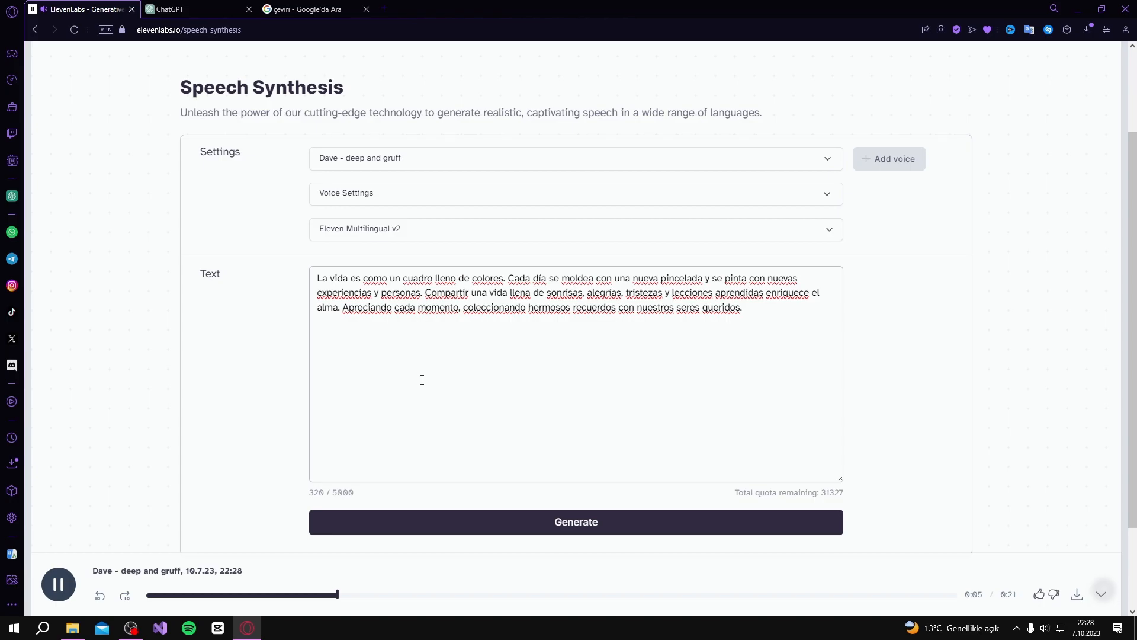
{"action": "left_click", "coordinate": [1102, 595]}
{"action": "left_click", "coordinate": [1105, 596]}
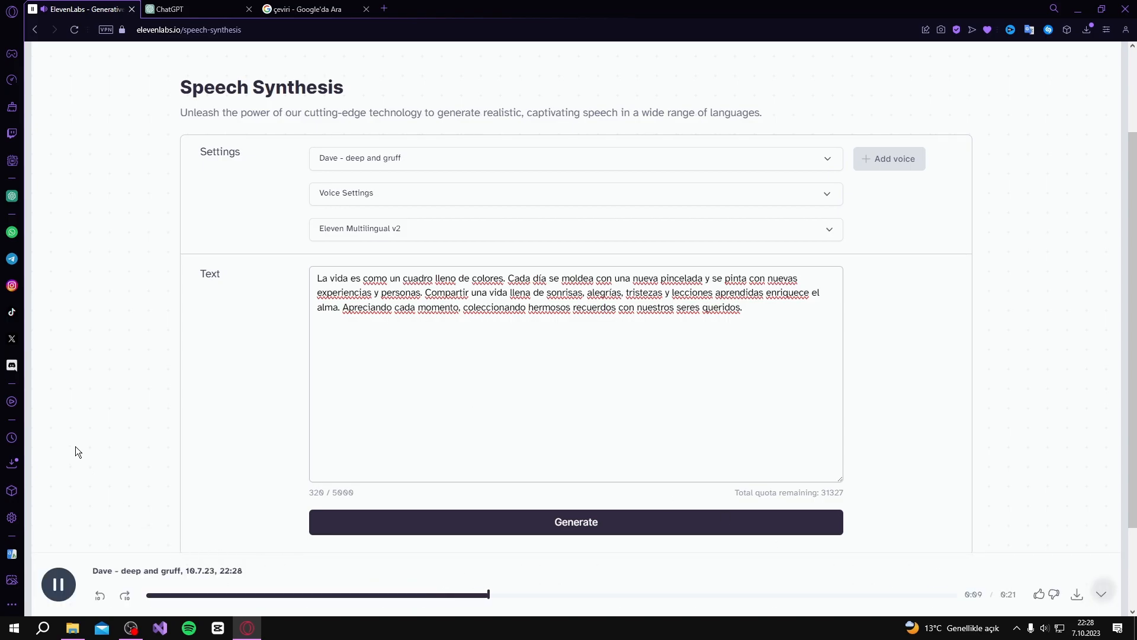
Open the account's Subscription page.
{"action": "scroll", "coordinate": [108, 419], "scroll_direction": "down", "scroll_amount": 2}
{"action": "scroll", "coordinate": [109, 418], "scroll_direction": "up", "scroll_amount": 2}
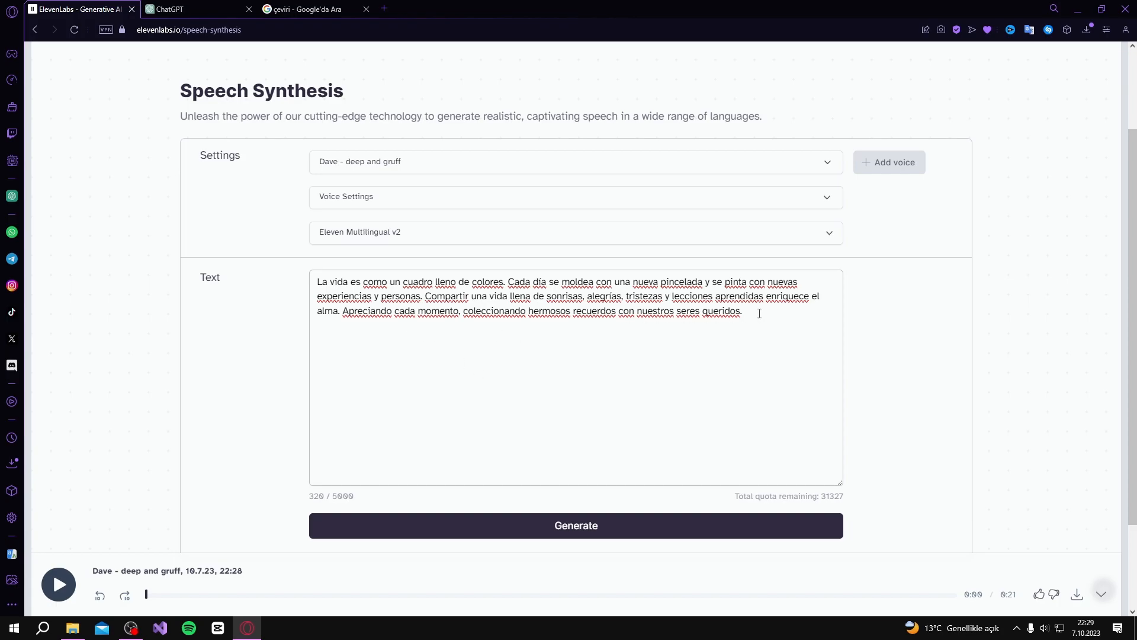
{"action": "scroll", "coordinate": [865, 432], "scroll_direction": "up", "scroll_amount": 2}
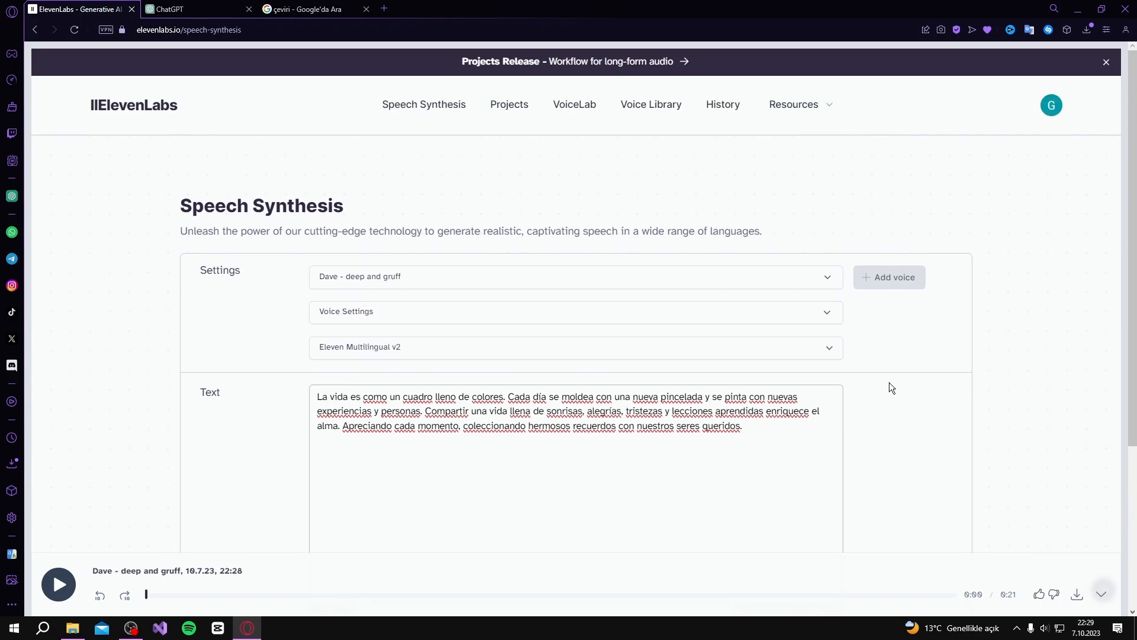
{"action": "left_click", "coordinate": [1046, 112]}
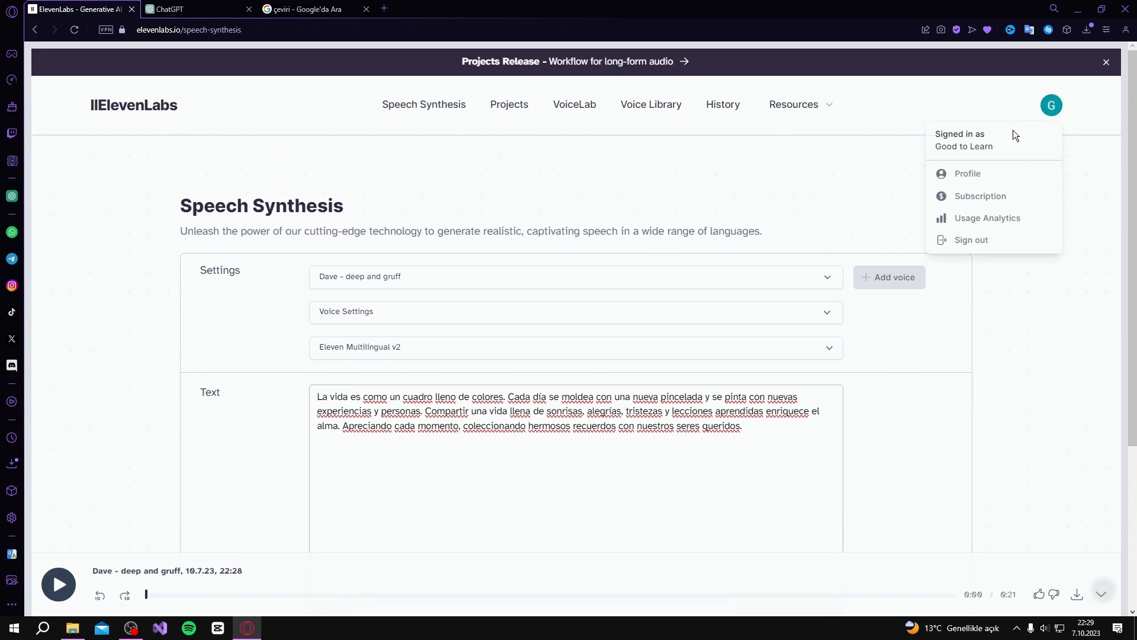
{"action": "left_click", "coordinate": [878, 165]}
{"action": "left_click", "coordinate": [1052, 107]}
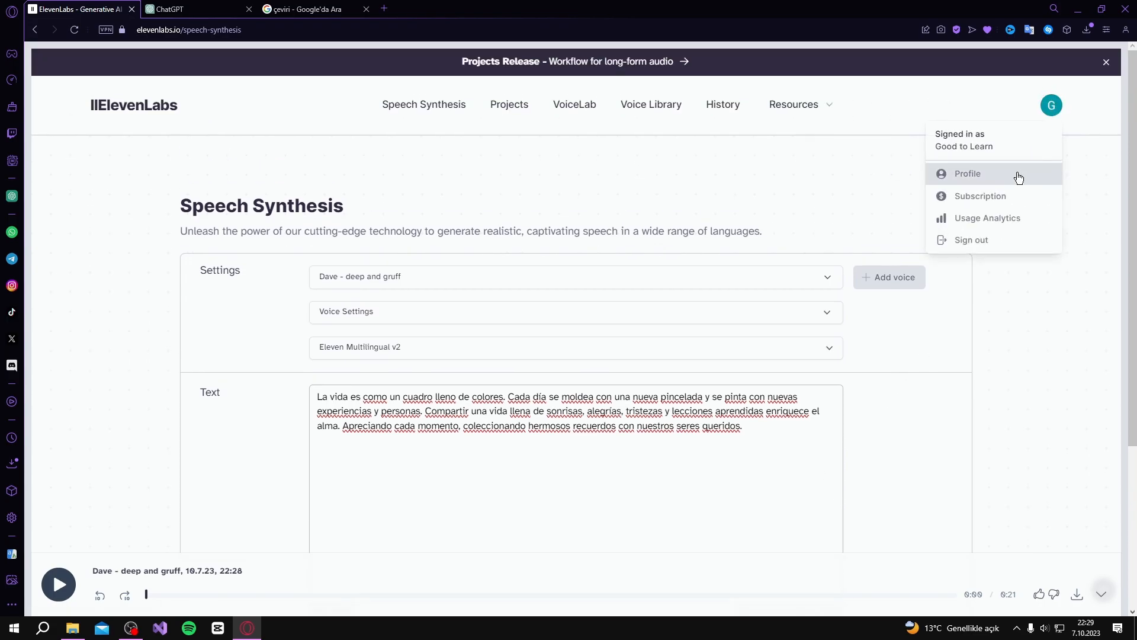
{"action": "left_click", "coordinate": [984, 196]}
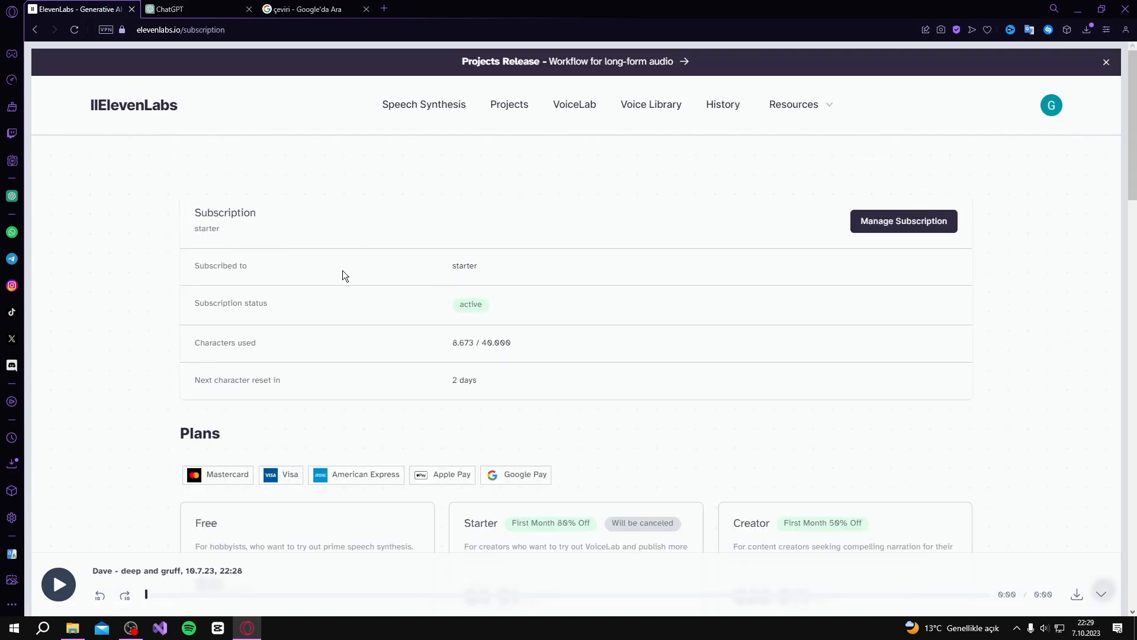
Compare the prices and monthly character allowances of the Free, Starter and Creator plans.
{"action": "scroll", "coordinate": [339, 269], "scroll_direction": "down", "scroll_amount": 7}
{"action": "scroll", "coordinate": [530, 172], "scroll_direction": "up", "scroll_amount": 1}
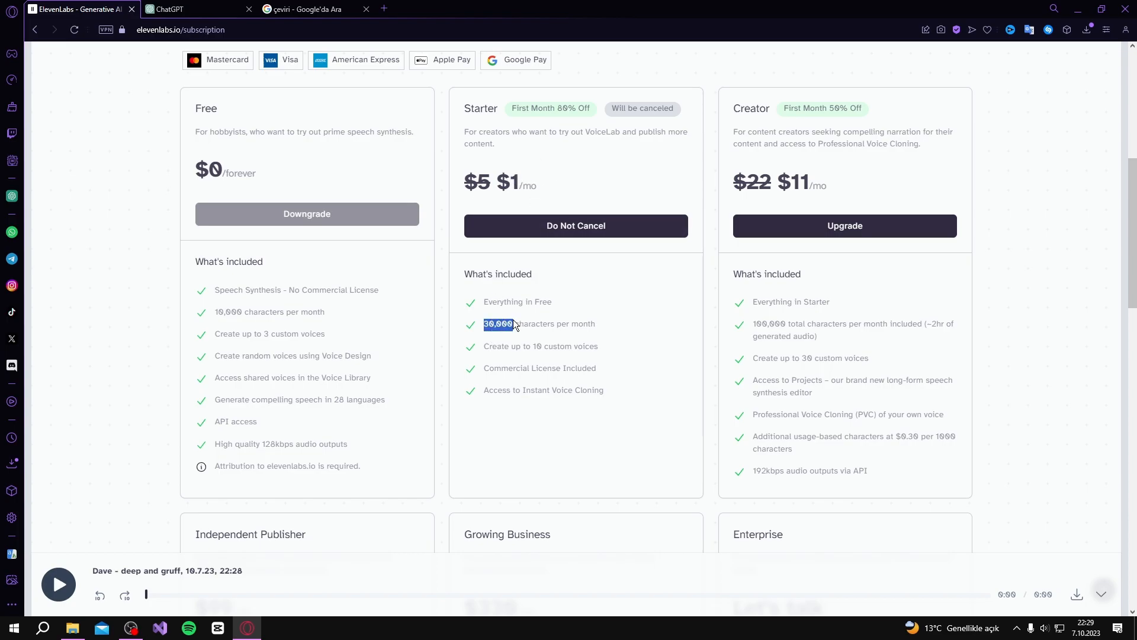
{"action": "left_click", "coordinate": [755, 246]}
{"action": "left_click_drag", "start_coordinate": [800, 324], "coordinate": [798, 324]}
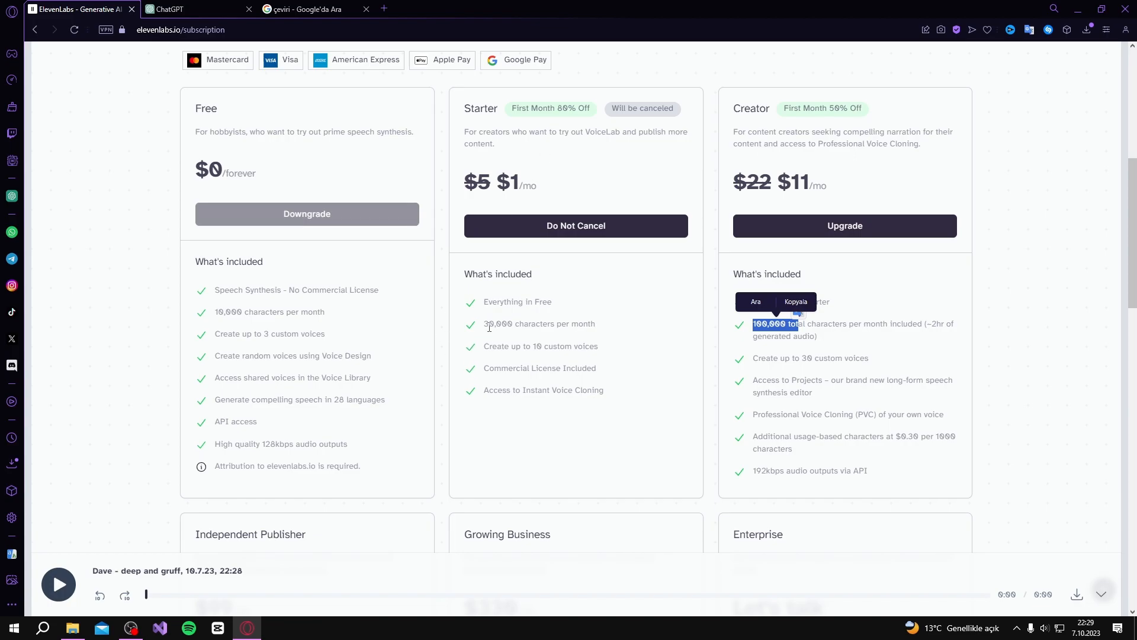
{"action": "scroll", "coordinate": [177, 306], "scroll_direction": "up", "scroll_amount": 1}
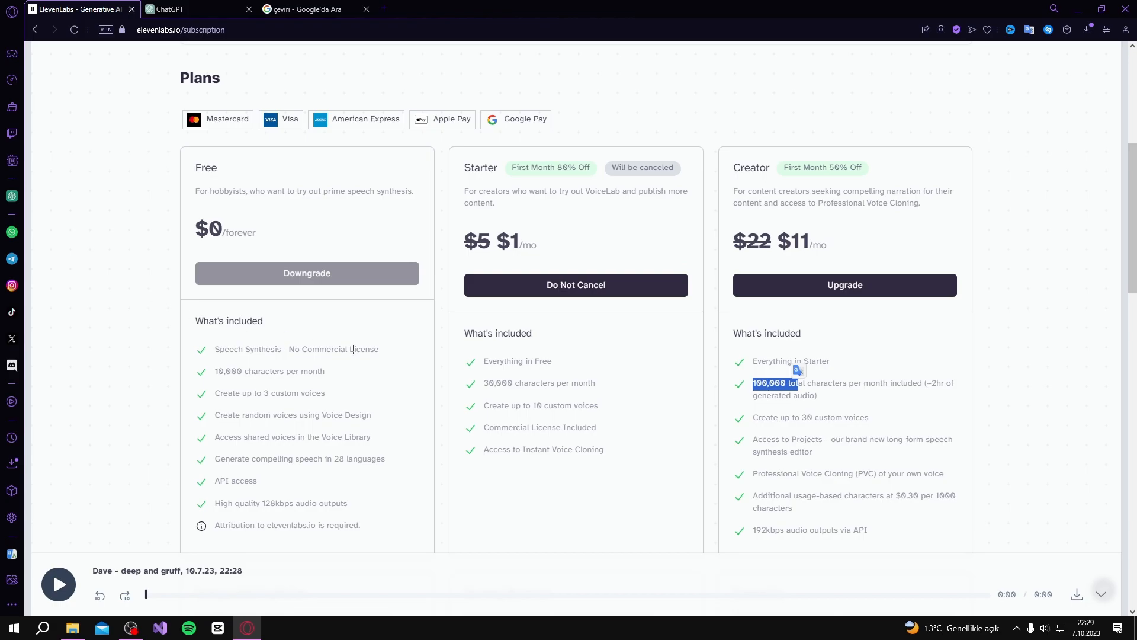
{"action": "left_click", "coordinate": [391, 366]}
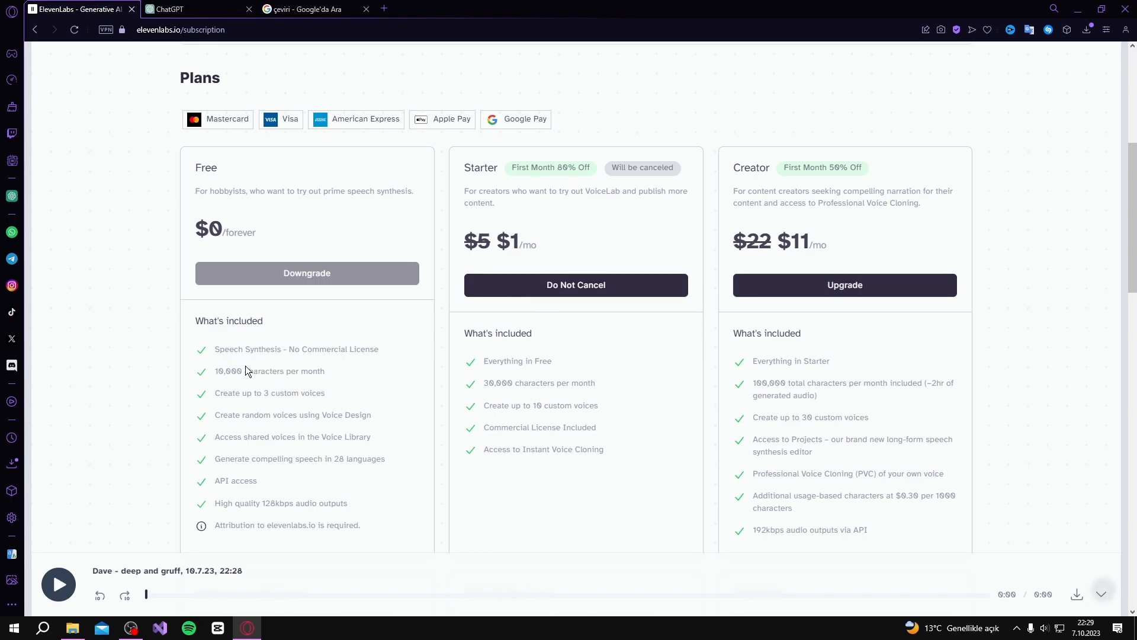
{"action": "left_click_drag", "start_coordinate": [196, 169], "coordinate": [217, 170]}
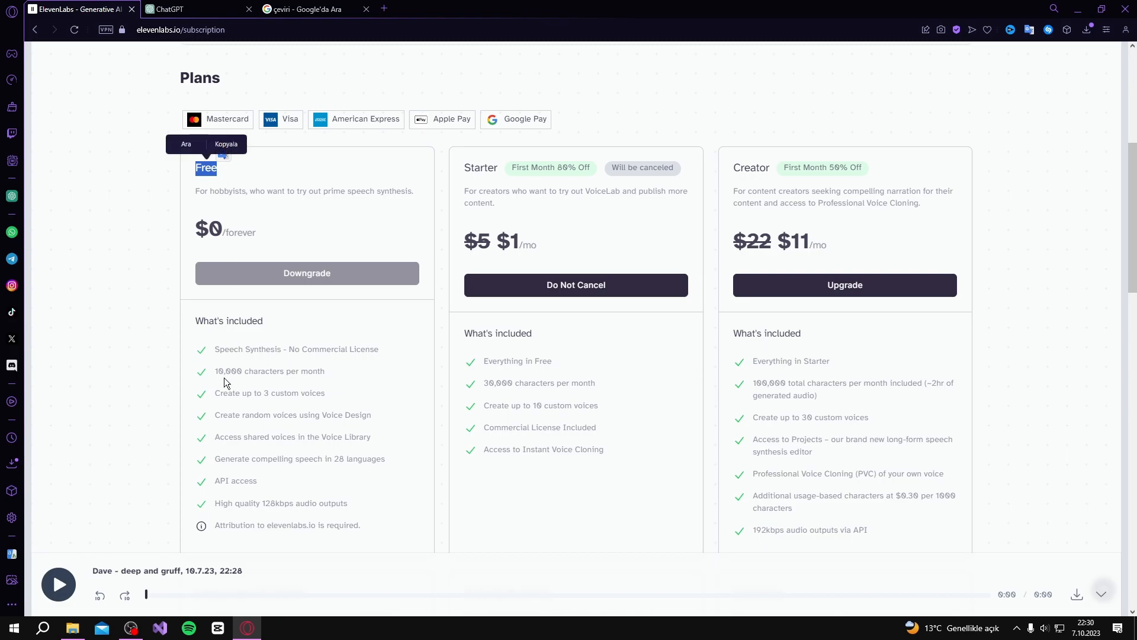
Examine the subscription's used characters and next character reset, and review the plan details again.
{"action": "scroll", "coordinate": [134, 294], "scroll_direction": "up", "scroll_amount": 5}
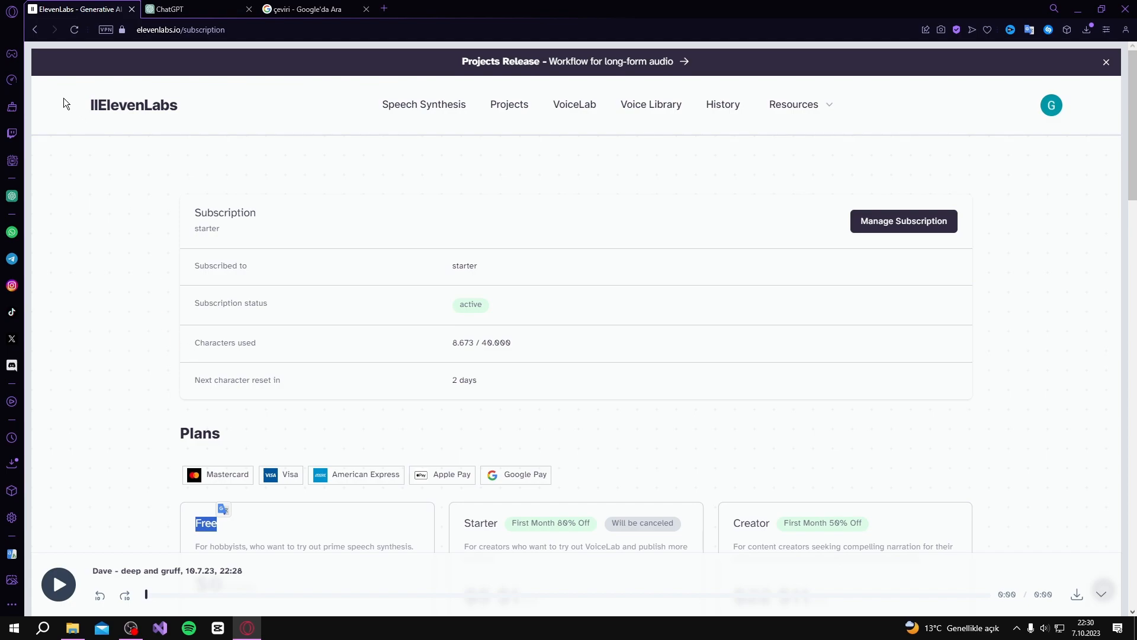
{"action": "double_click", "coordinate": [452, 342]}
{"action": "left_click", "coordinate": [162, 276]}
{"action": "left_click_drag", "start_coordinate": [257, 382], "coordinate": [195, 382]}
{"action": "left_click", "coordinate": [503, 384]}
{"action": "scroll", "coordinate": [268, 205], "scroll_direction": "down", "scroll_amount": 5}
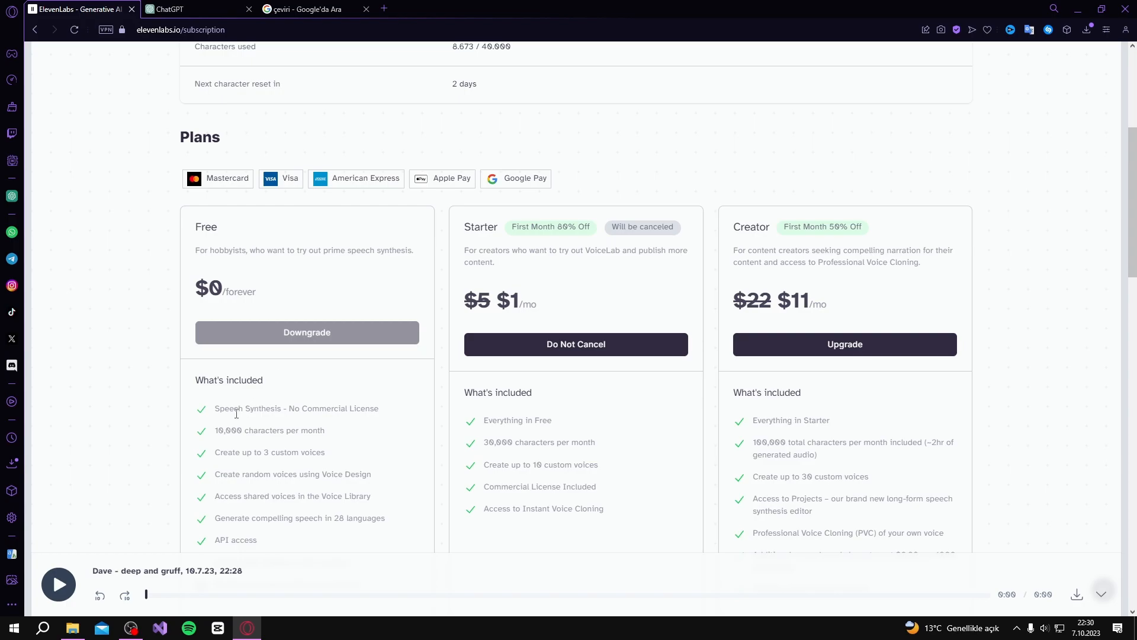
{"action": "scroll", "coordinate": [531, 410], "scroll_direction": "down", "scroll_amount": 1}
{"action": "scroll", "coordinate": [484, 184], "scroll_direction": "up", "scroll_amount": 3}
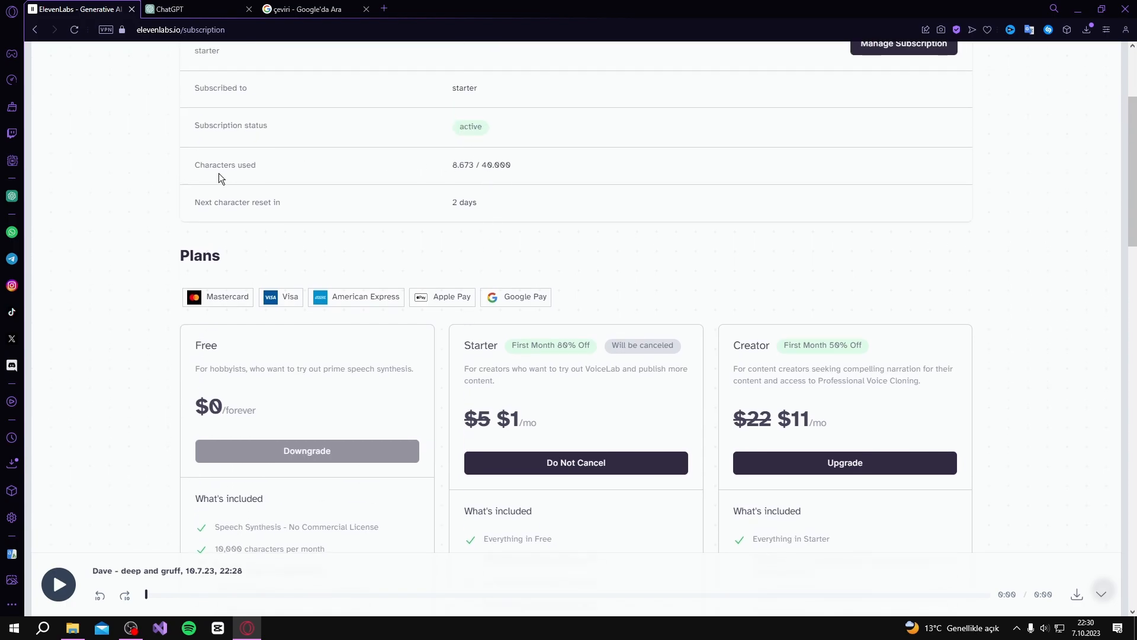
{"action": "scroll", "coordinate": [222, 171], "scroll_direction": "up", "scroll_amount": 3}
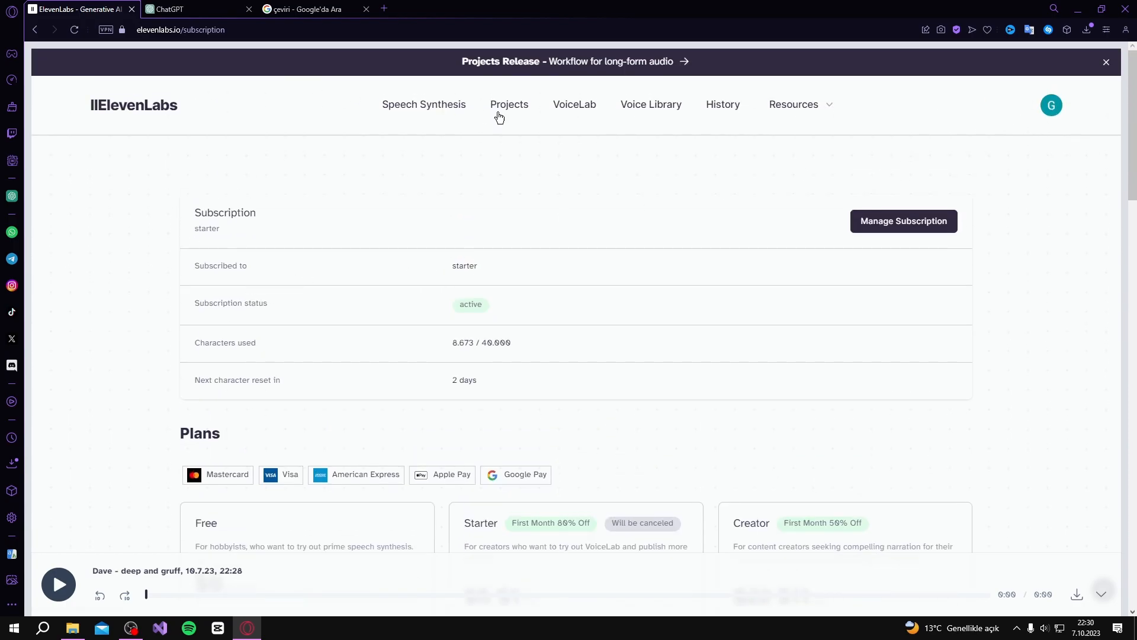
Return to Speech Synthesis, try the Eleven Multilingual v1 model, and switch back to Eleven Multilingual v2 while comparing supported languages.
{"action": "left_click", "coordinate": [449, 105]}
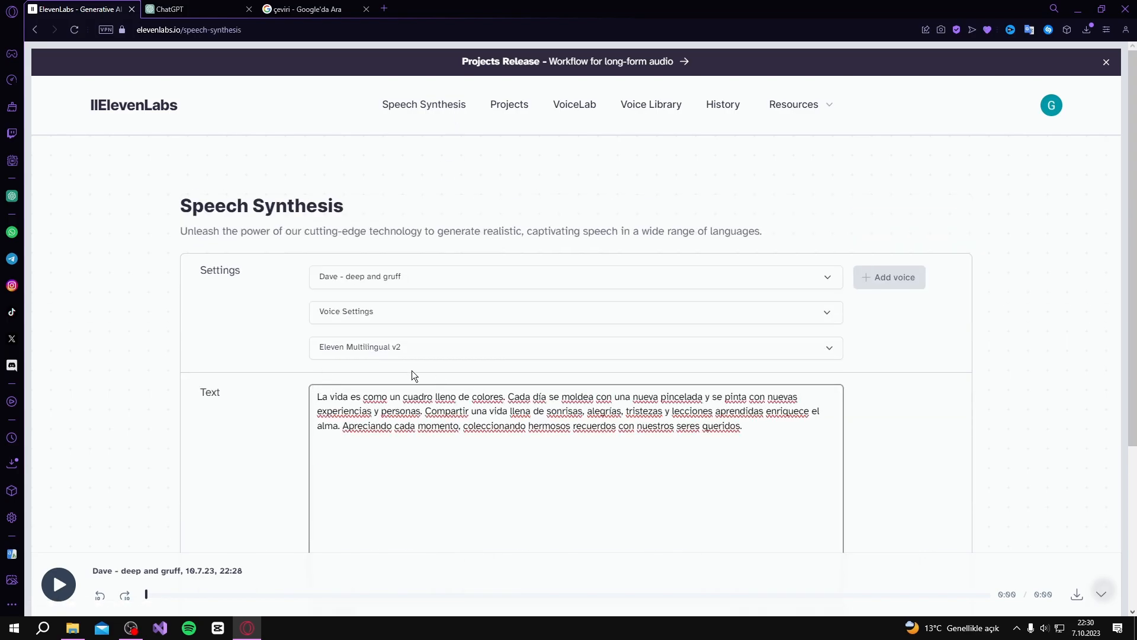
{"action": "scroll", "coordinate": [283, 356], "scroll_direction": "down", "scroll_amount": 2}
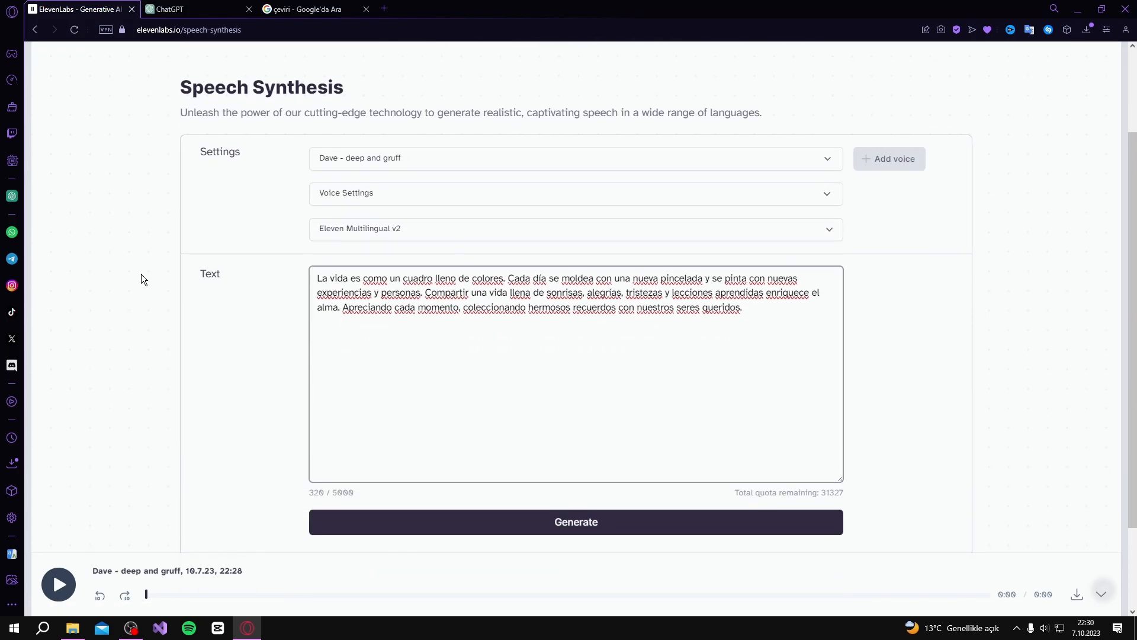
{"action": "left_click", "coordinate": [432, 229]}
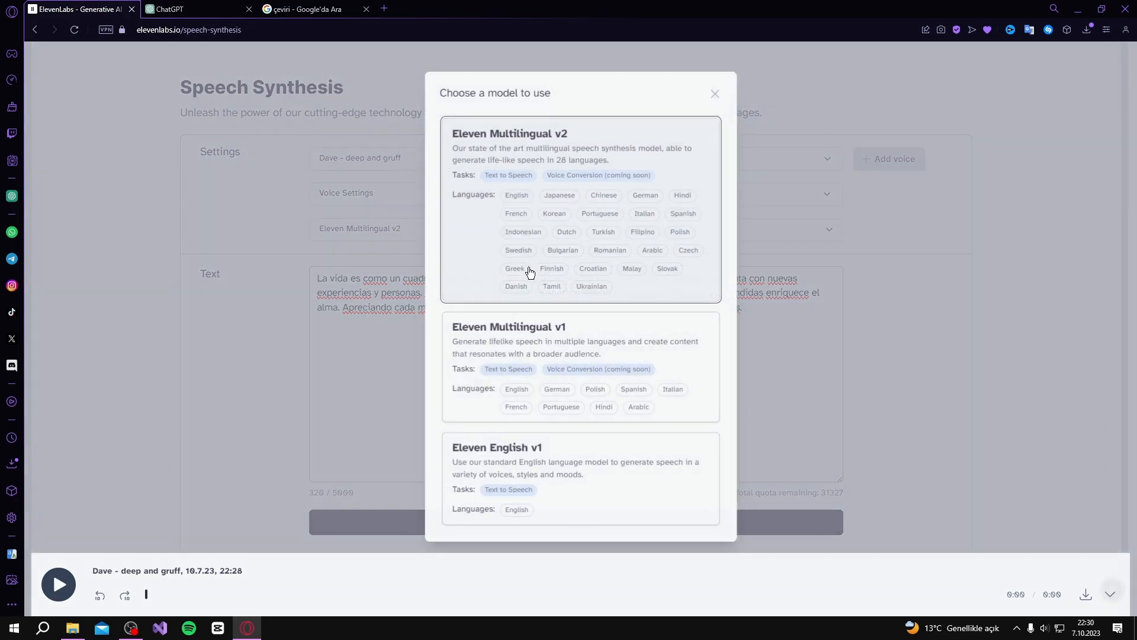
{"action": "left_click", "coordinate": [500, 355]}
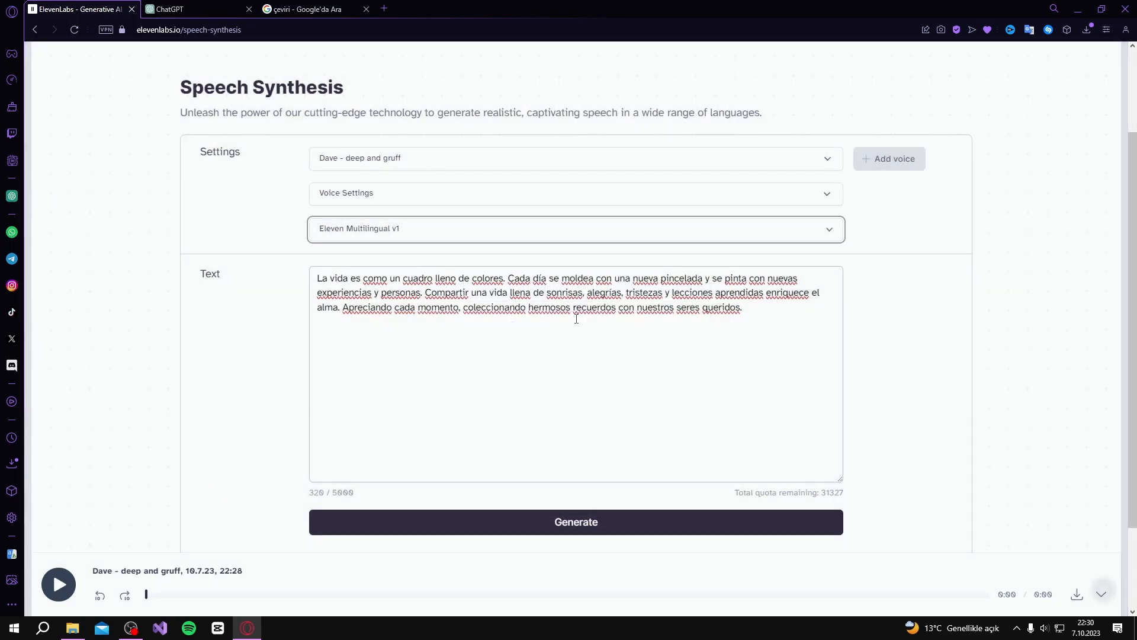
{"action": "left_click", "coordinate": [414, 232]}
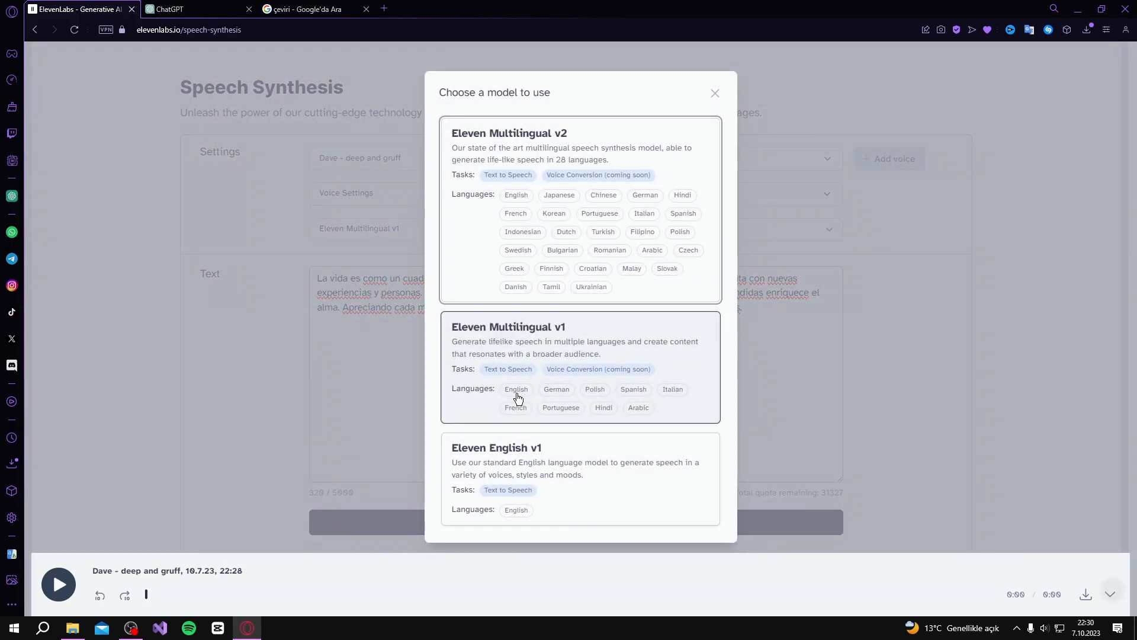
{"action": "left_click", "coordinate": [471, 209]}
{"action": "left_click", "coordinate": [425, 235]}
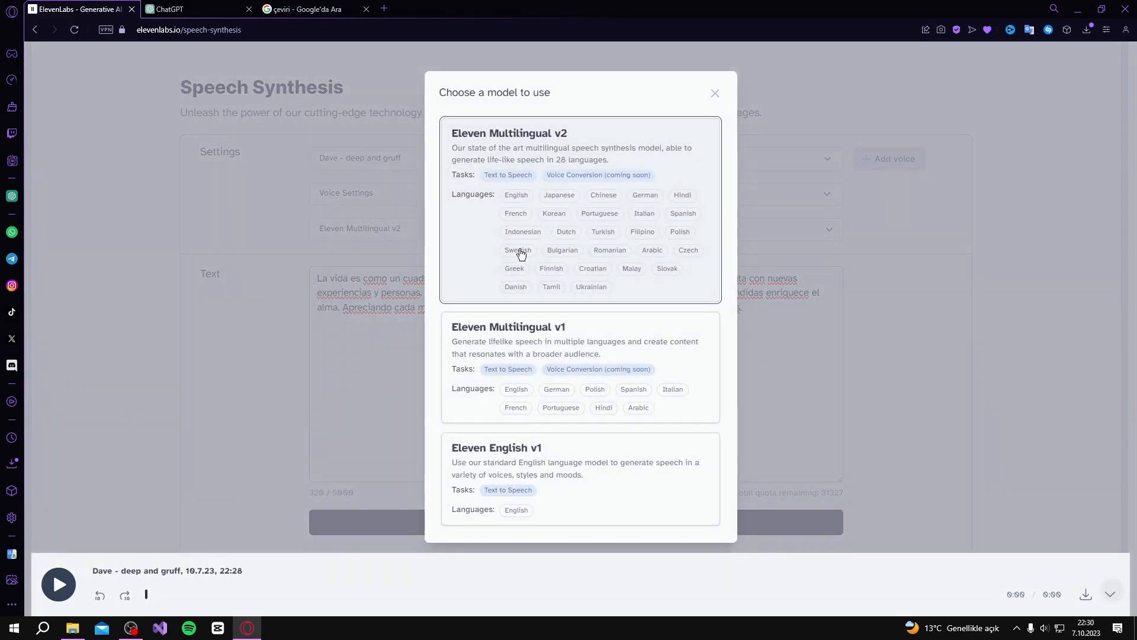
{"action": "left_click", "coordinate": [218, 258]}
Select the Sally voice and look over the available speech models.
{"action": "left_click", "coordinate": [407, 157]}
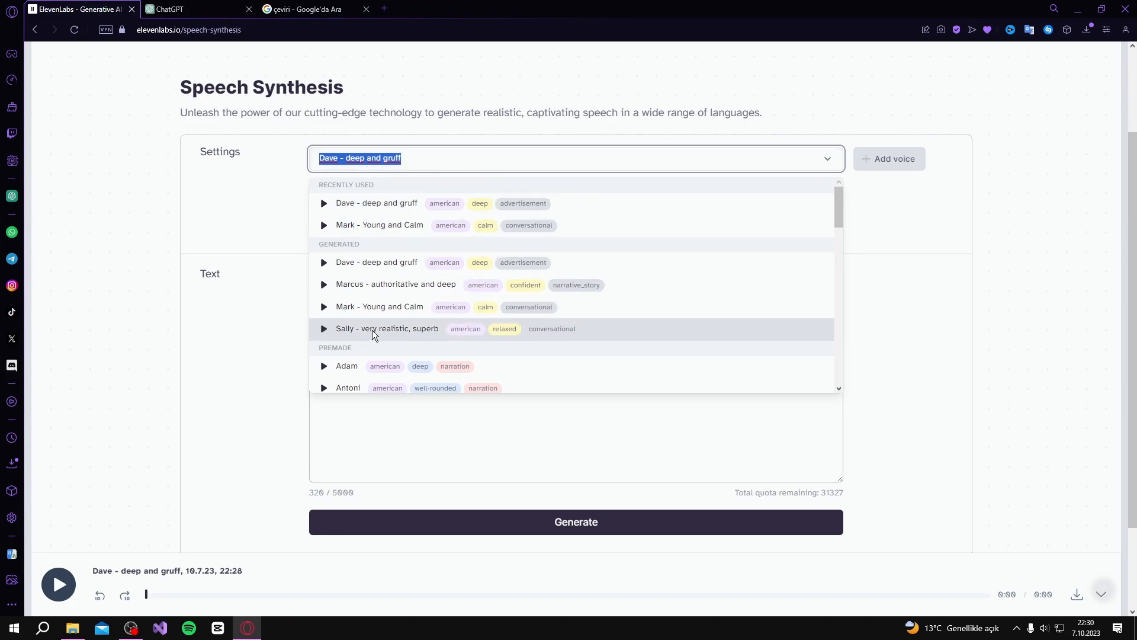
{"action": "left_click", "coordinate": [411, 329]}
{"action": "left_click", "coordinate": [516, 232]}
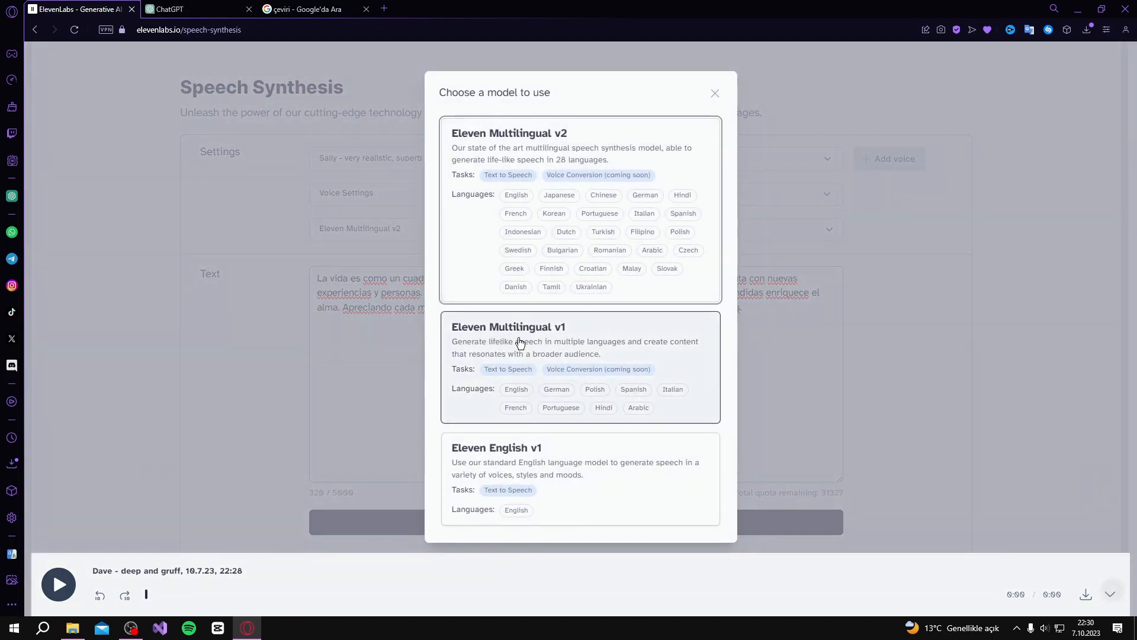
{"action": "left_click", "coordinate": [240, 265]}
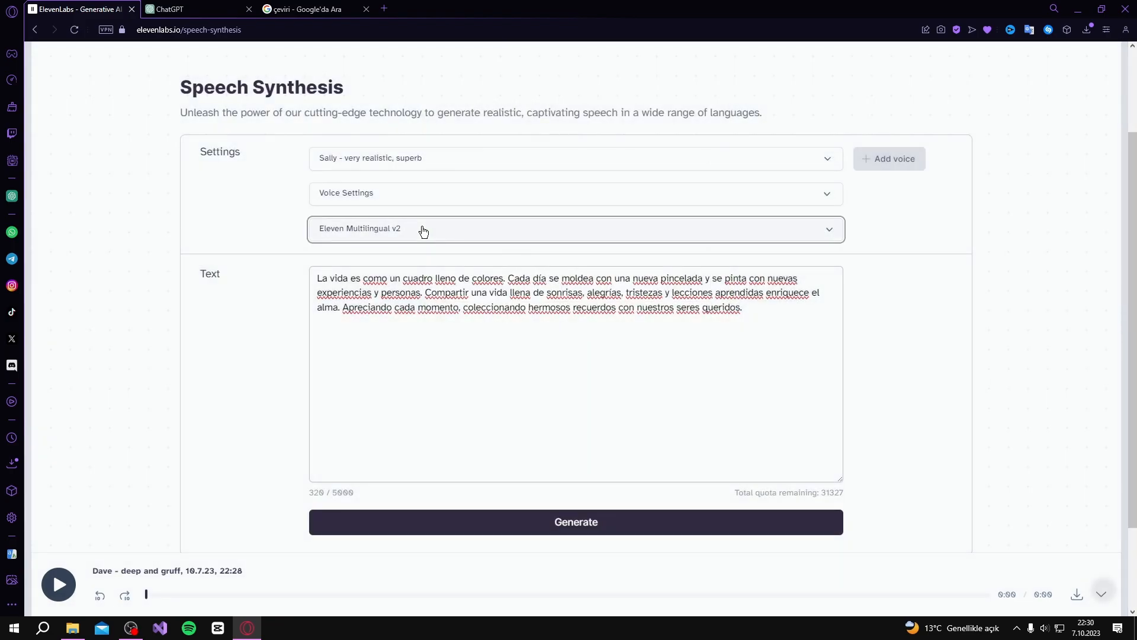
Choose the premade Grace voice for the speech, and look over the available models.
{"action": "left_click", "coordinate": [478, 166]}
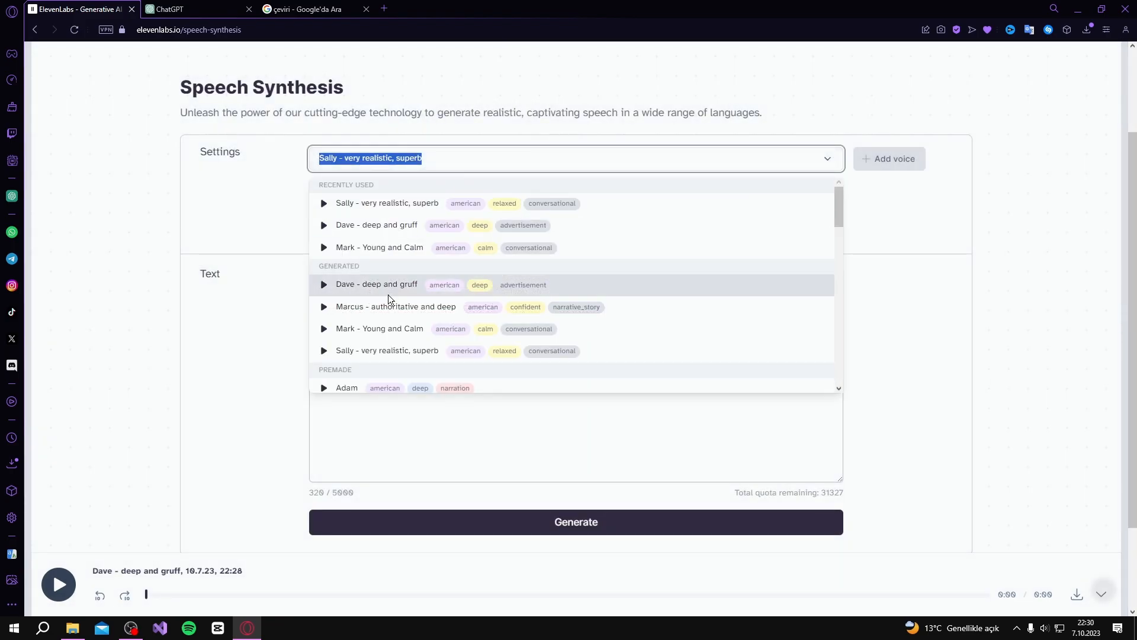
{"action": "scroll", "coordinate": [391, 297], "scroll_direction": "down", "scroll_amount": 3}
{"action": "scroll", "coordinate": [379, 301], "scroll_direction": "down", "scroll_amount": 2}
{"action": "left_click", "coordinate": [346, 297]}
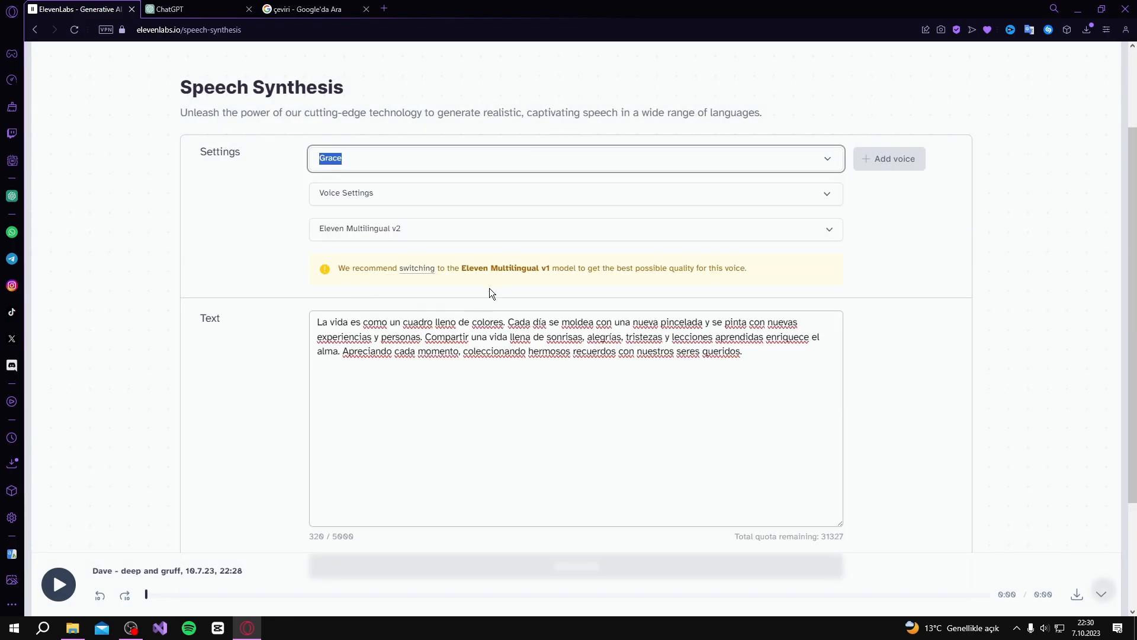
{"action": "left_click", "coordinate": [435, 228]}
{"action": "left_click", "coordinate": [282, 293]}
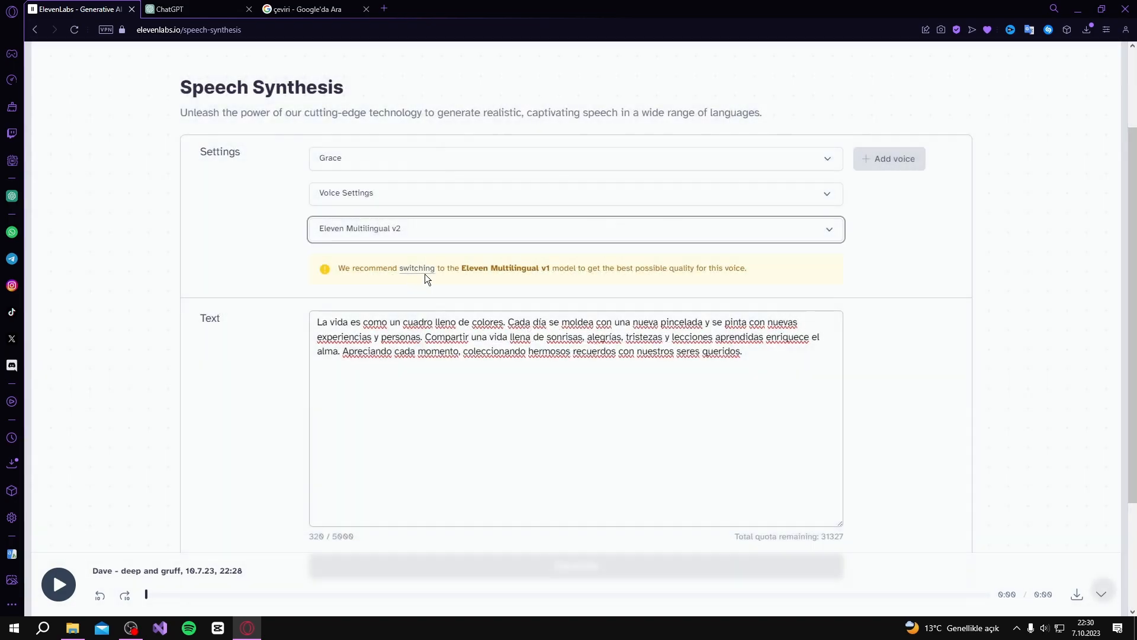
Translate the model recommendation for the Grace voice into Turkish, and close the translator window.
{"action": "left_click_drag", "start_coordinate": [341, 270], "coordinate": [747, 269]}
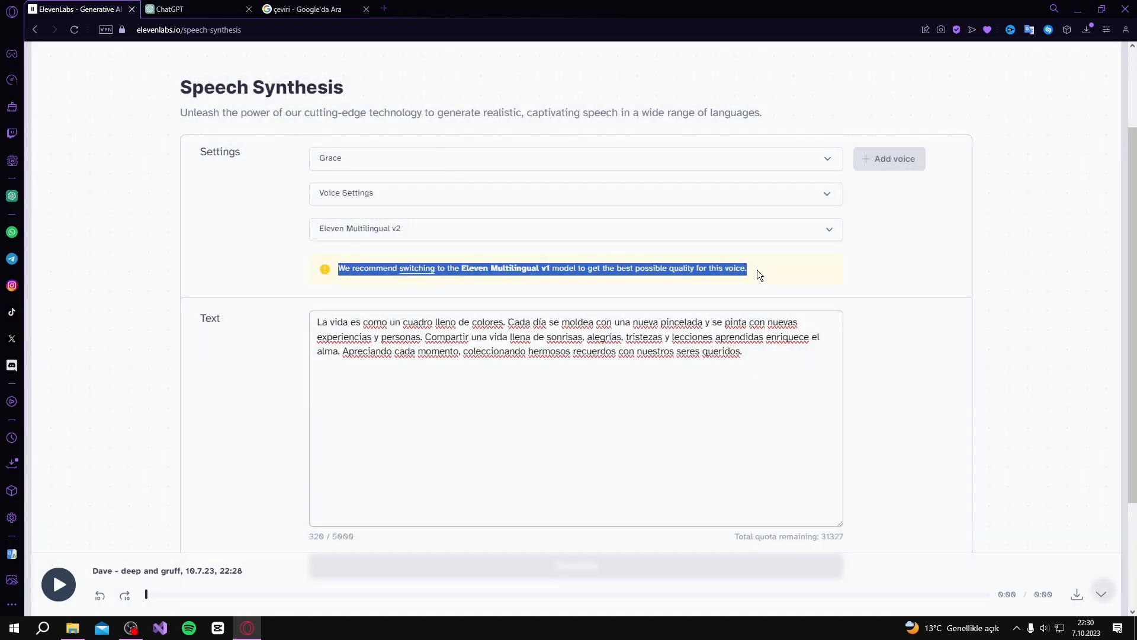
{"action": "right_click", "coordinate": [604, 266]}
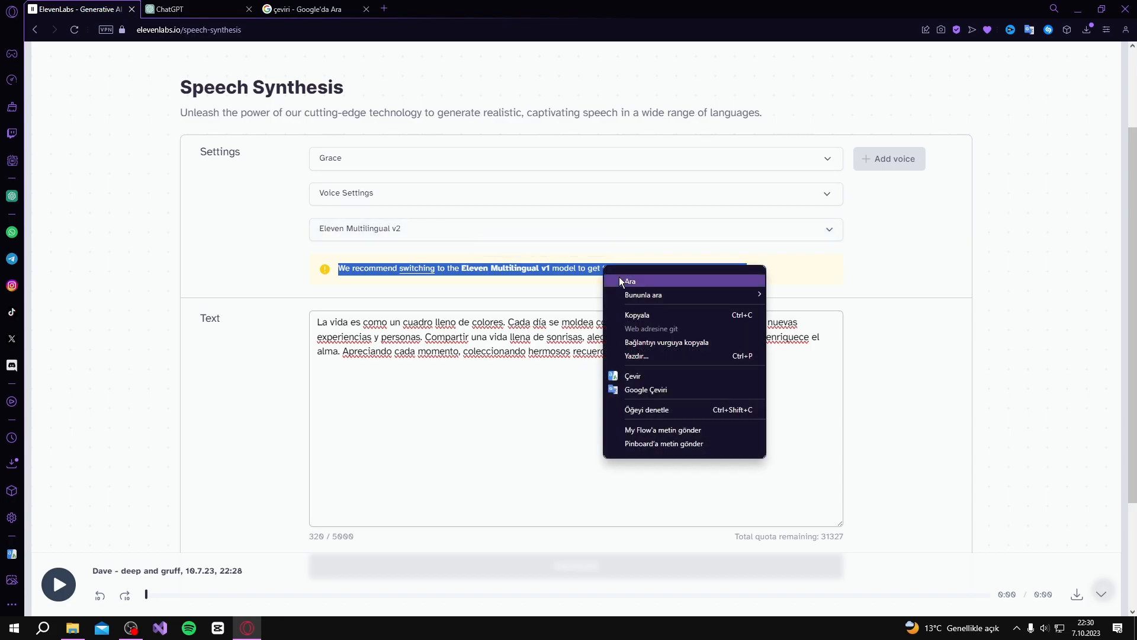
{"action": "left_click", "coordinate": [648, 378]}
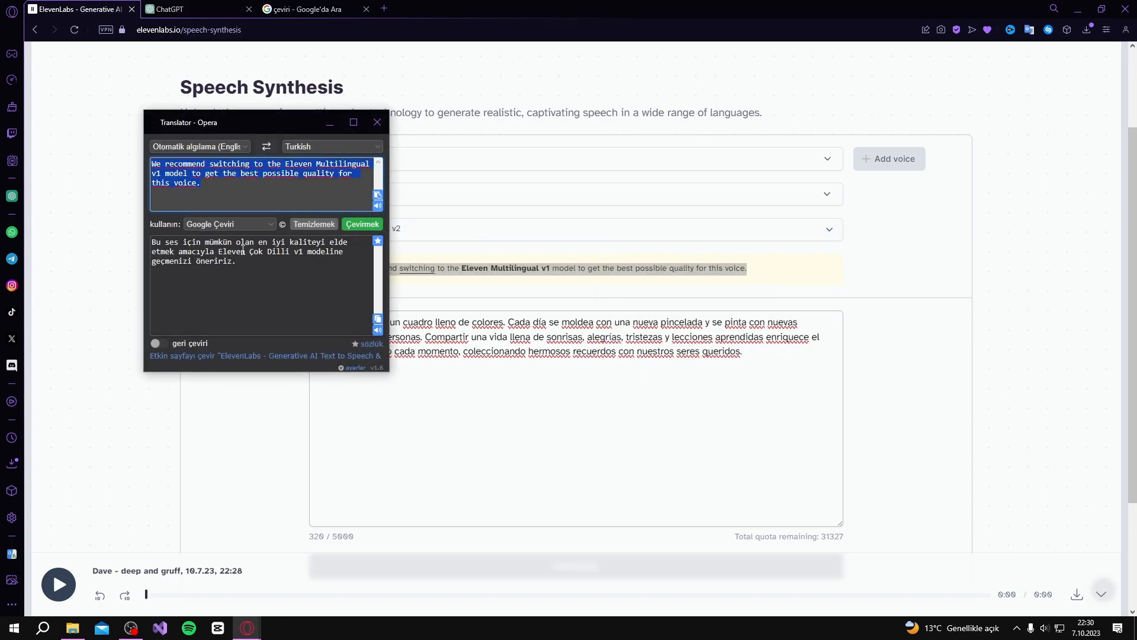
{"action": "left_click", "coordinate": [377, 122]}
Switch the speech model to Eleven Multilingual v1, keeping Grace as the selected voice.
{"action": "left_click", "coordinate": [415, 231]}
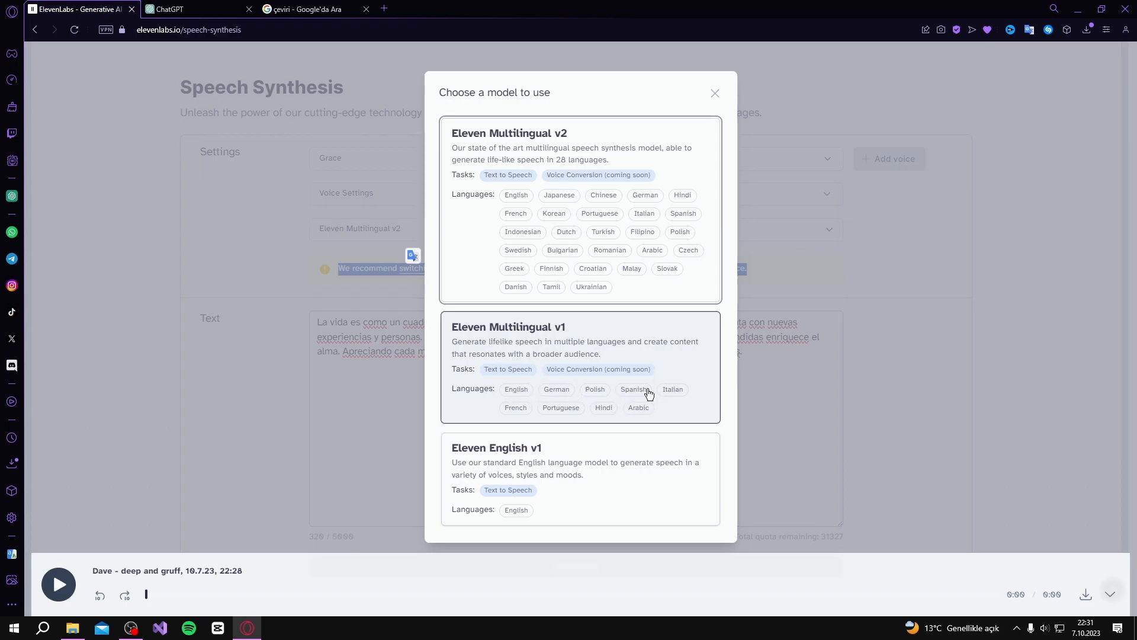
{"action": "left_click", "coordinate": [680, 363]}
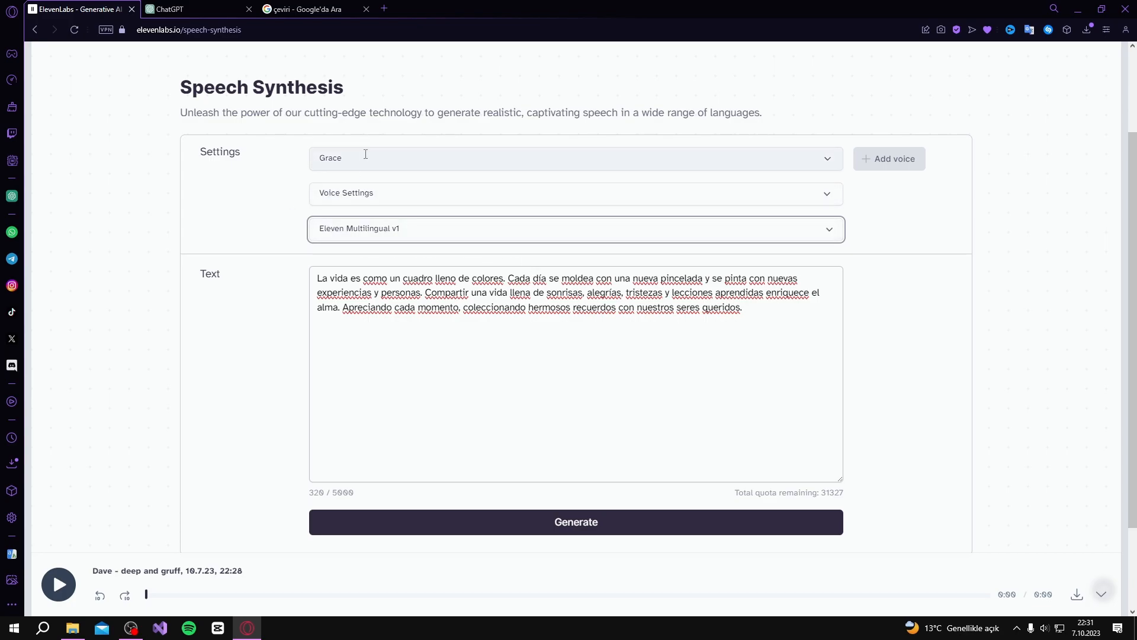
{"action": "left_click", "coordinate": [384, 159]}
{"action": "scroll", "coordinate": [424, 247], "scroll_direction": "up", "scroll_amount": 2}
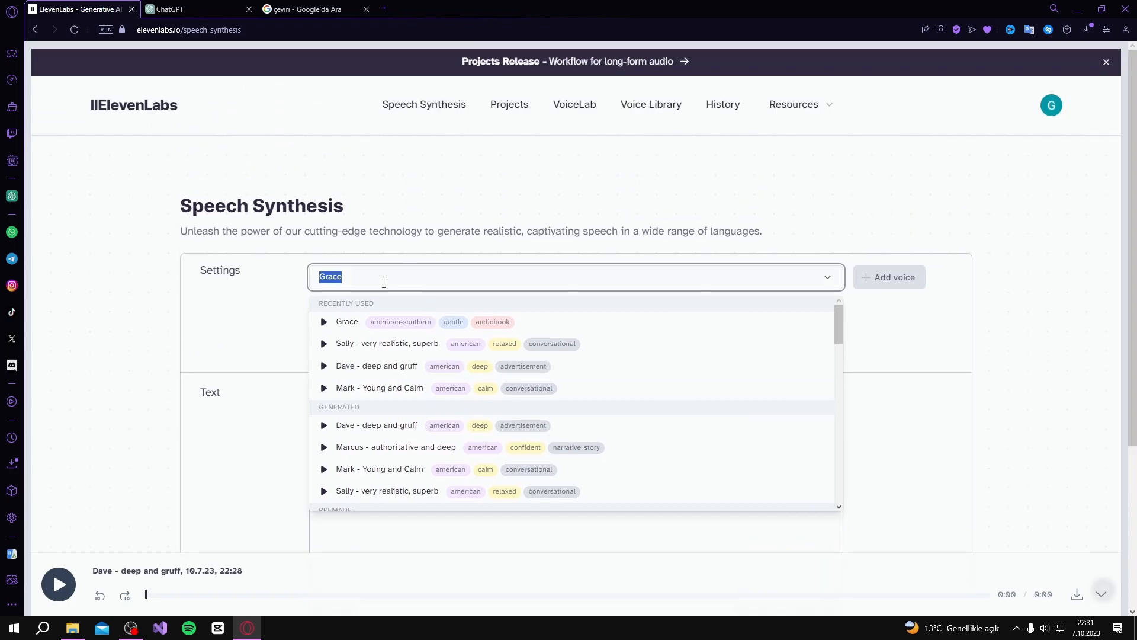
{"action": "left_click", "coordinate": [223, 334]}
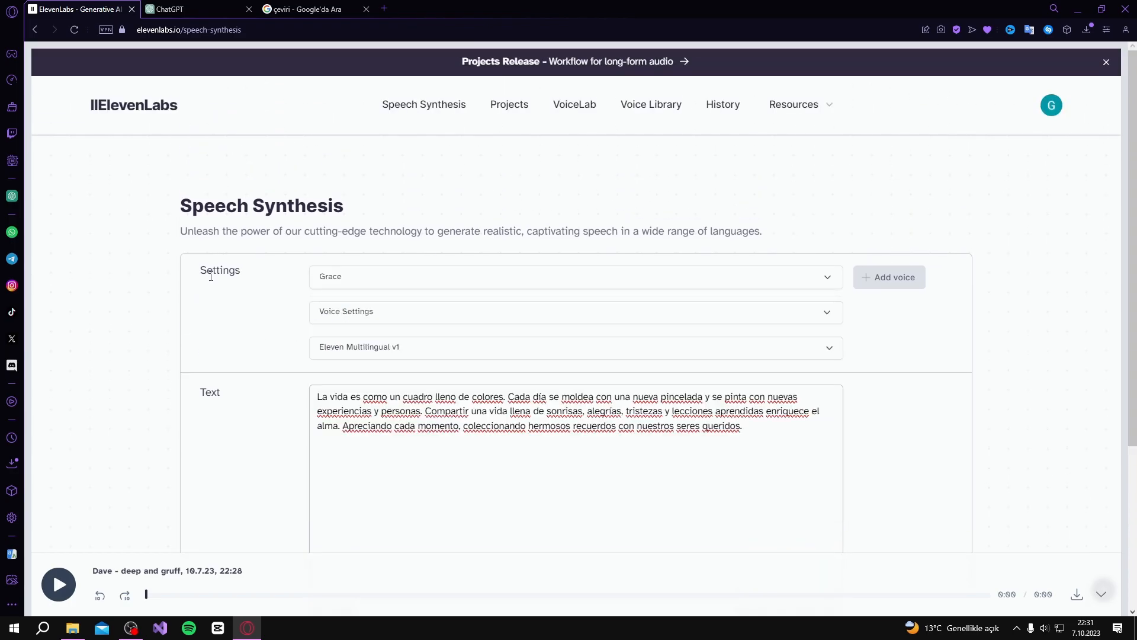